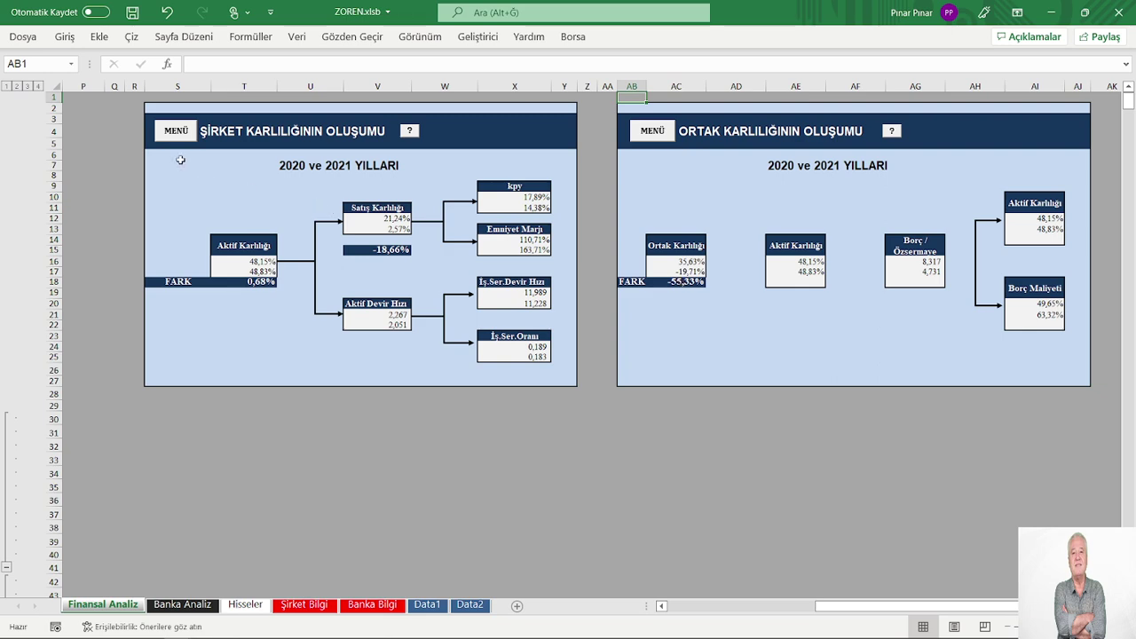
Step: Go to ZOREN's real sales section (REEL SATIŞ ARTIŞLARI VE İHRACAT) and bring its table and charts fully into view
{"action": "left_click", "coordinate": [170, 132]}
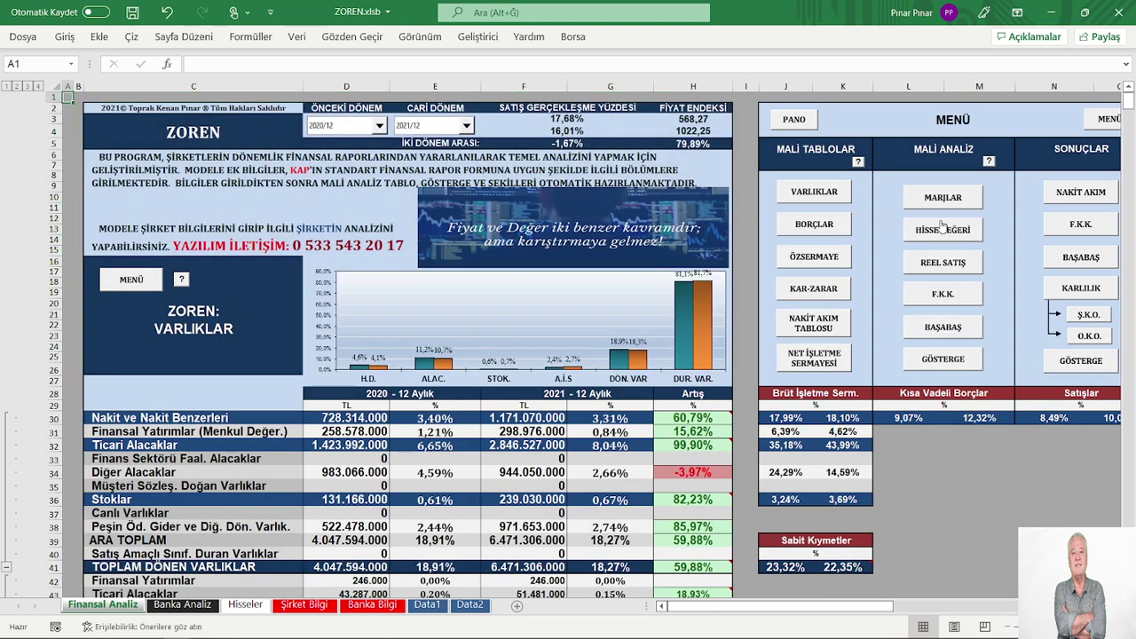
{"action": "left_click", "coordinate": [943, 262]}
{"action": "scroll", "coordinate": [668, 282], "scroll_direction": "down", "scroll_amount": 3}
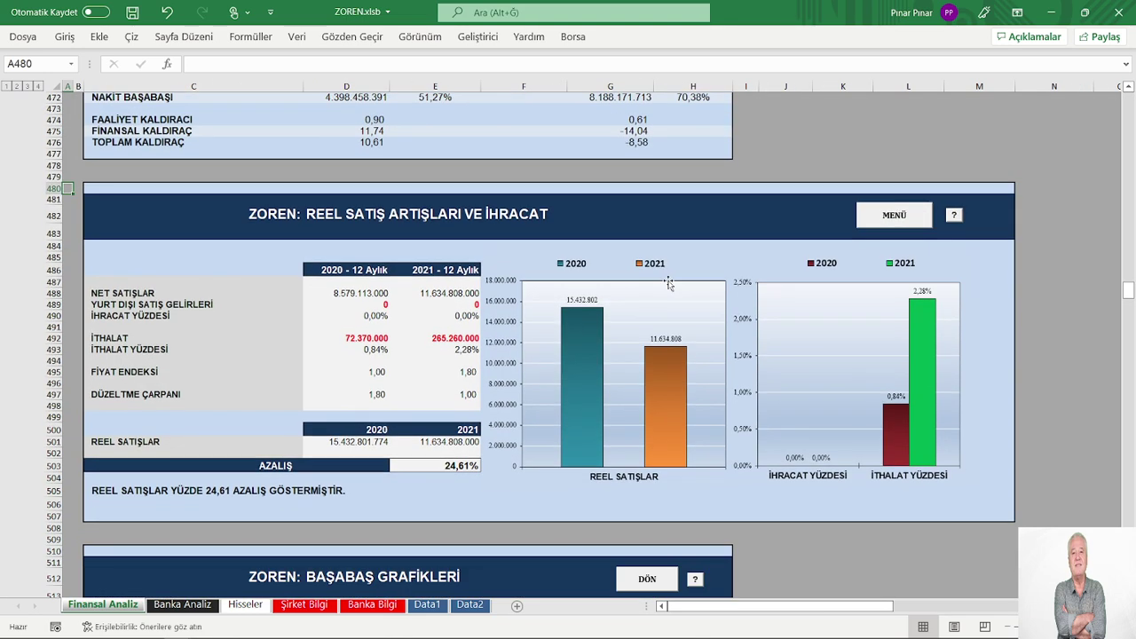
{"action": "scroll", "coordinate": [669, 283], "scroll_direction": "down", "scroll_amount": 1}
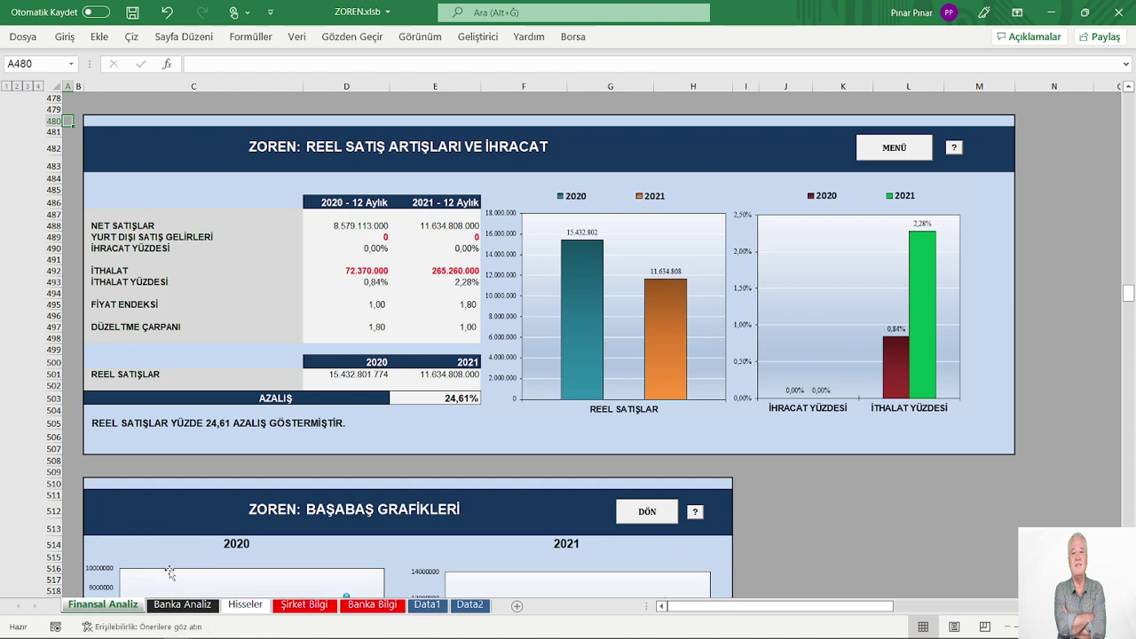
Step: Return to the main overview and look through the VARLIKLAR asset table down to total assets
{"action": "left_click", "coordinate": [864, 156]}
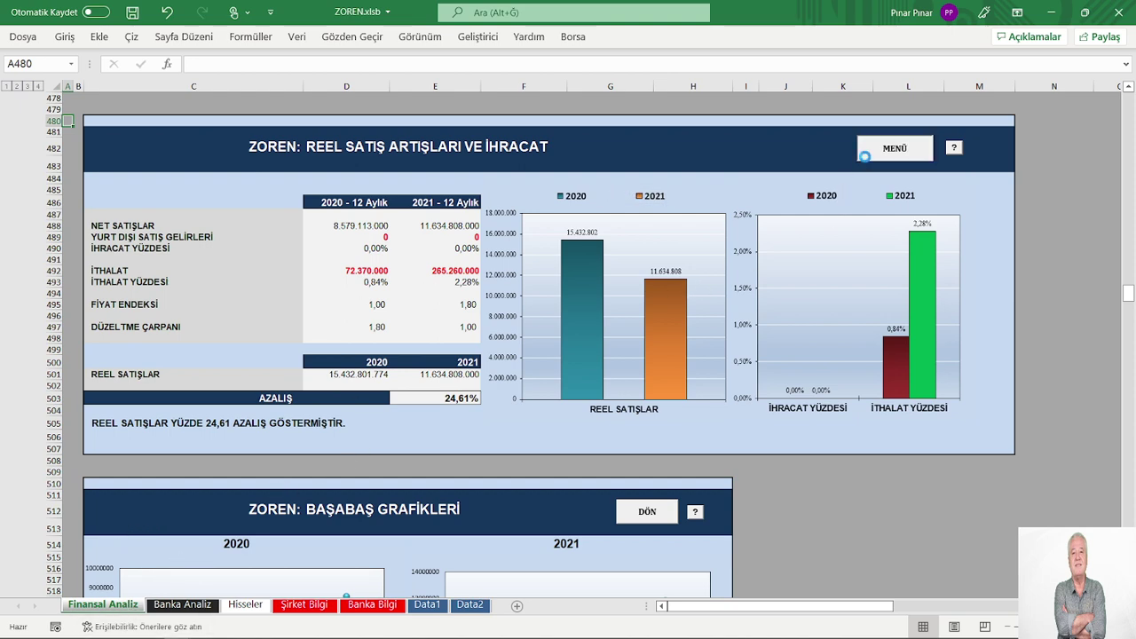
{"action": "scroll", "coordinate": [480, 383], "scroll_direction": "down", "scroll_amount": 10}
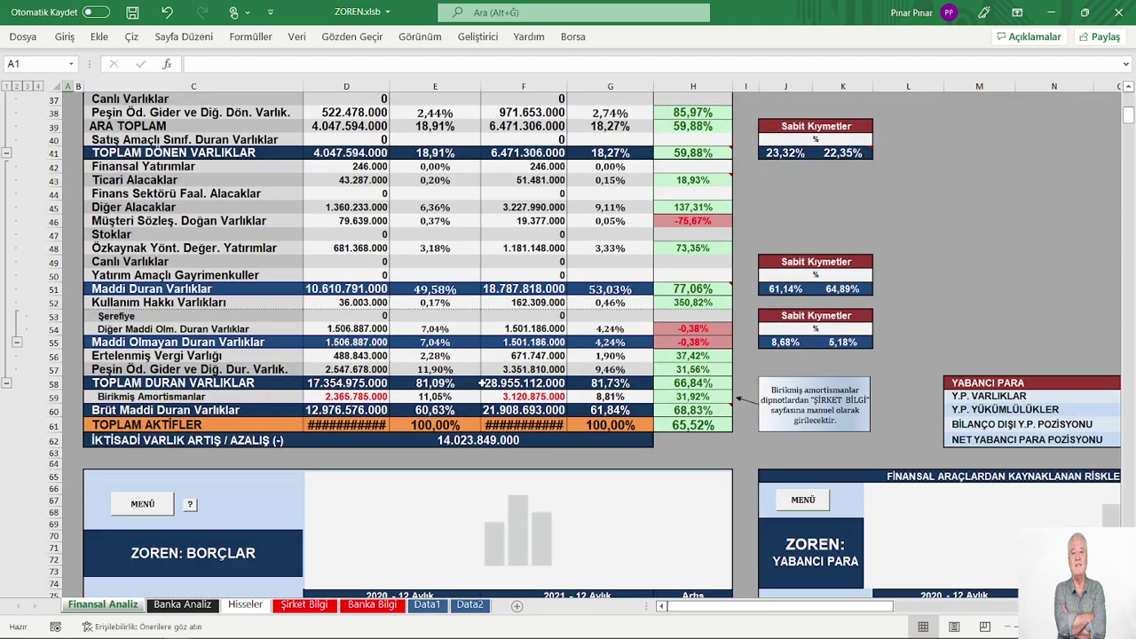
{"action": "scroll", "coordinate": [480, 382], "scroll_direction": "up", "scroll_amount": 4}
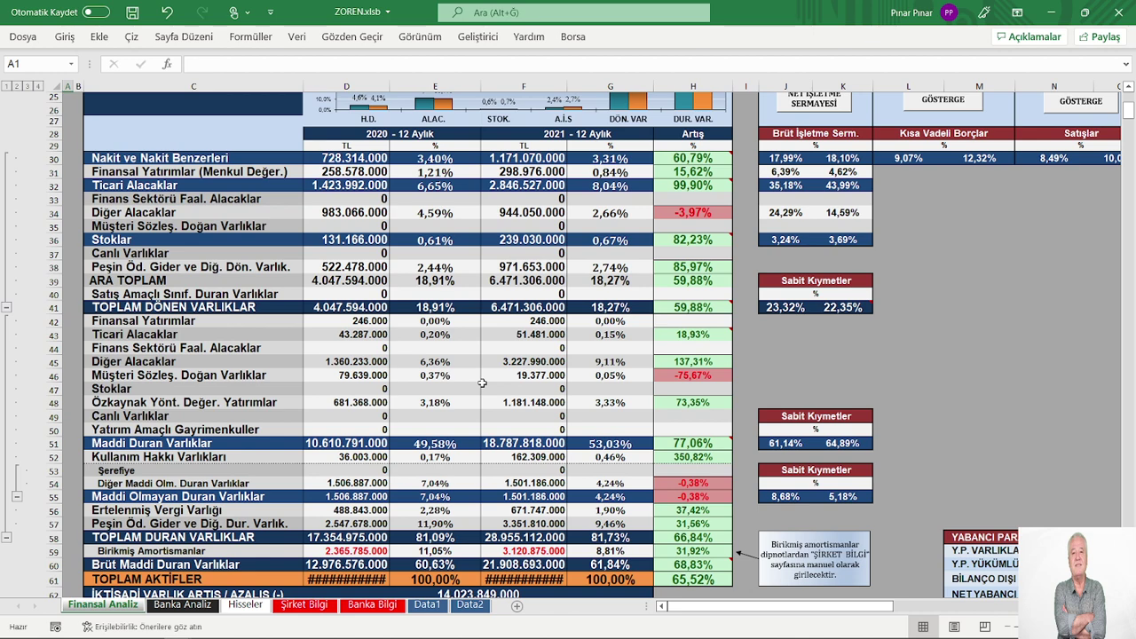
{"action": "scroll", "coordinate": [481, 382], "scroll_direction": "up", "scroll_amount": 5}
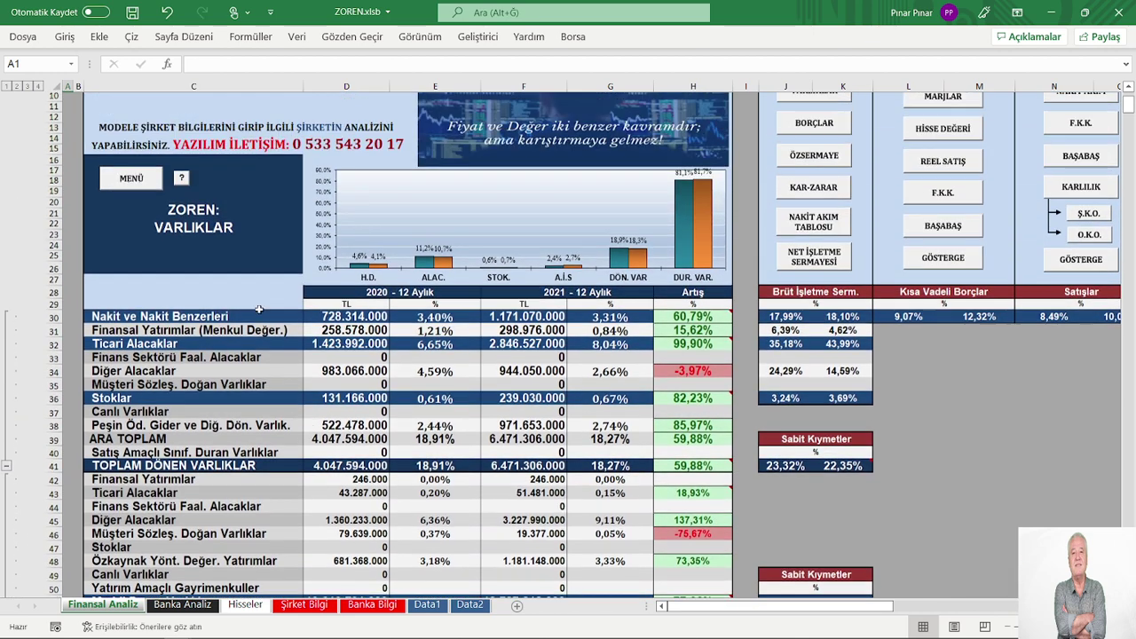
Step: Reopen the REEL SATIŞ section and examine the 2020 and 2021 real sales bars and the export and import percentage chart
{"action": "left_click", "coordinate": [131, 178]}
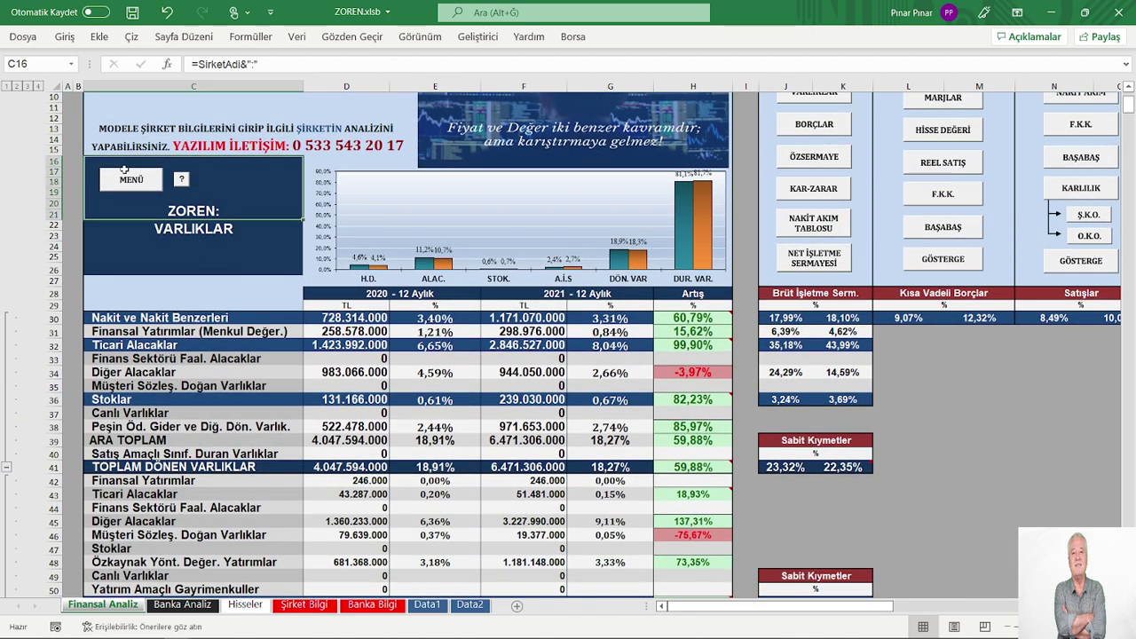
{"action": "left_click", "coordinate": [943, 263]}
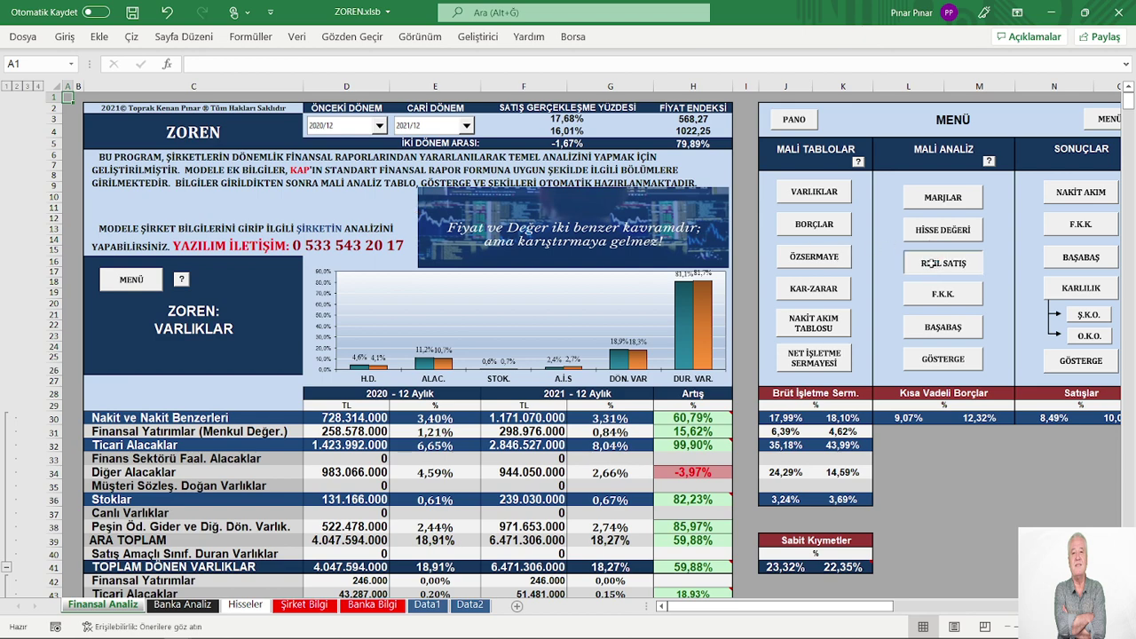
{"action": "scroll", "coordinate": [548, 296], "scroll_direction": "down", "scroll_amount": 1}
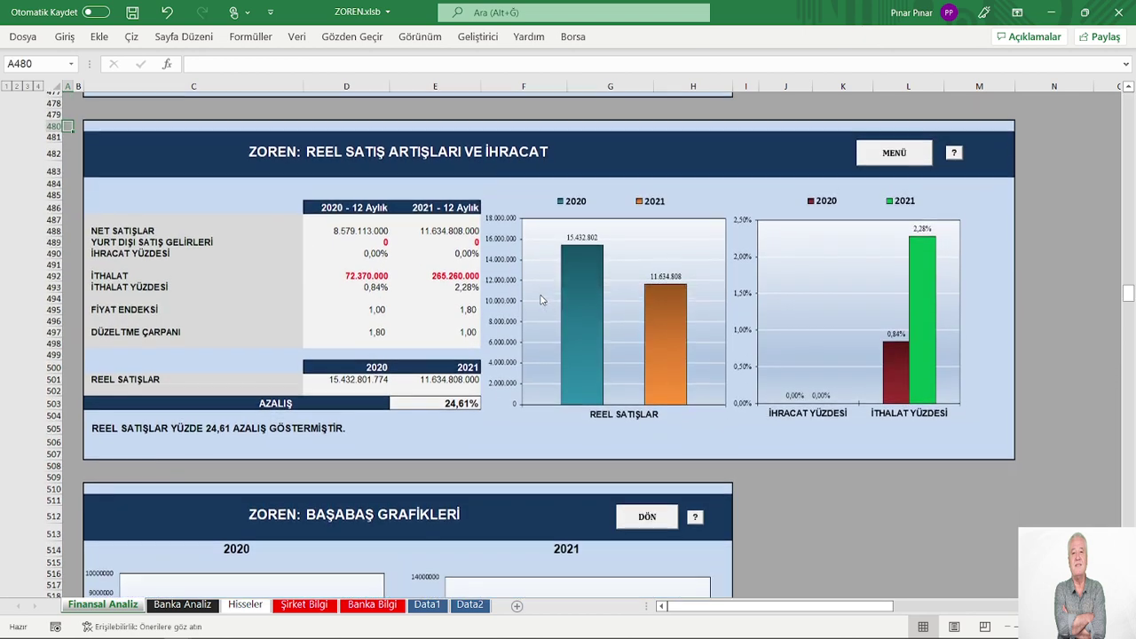
{"action": "mouse_move", "coordinate": [578, 361]}
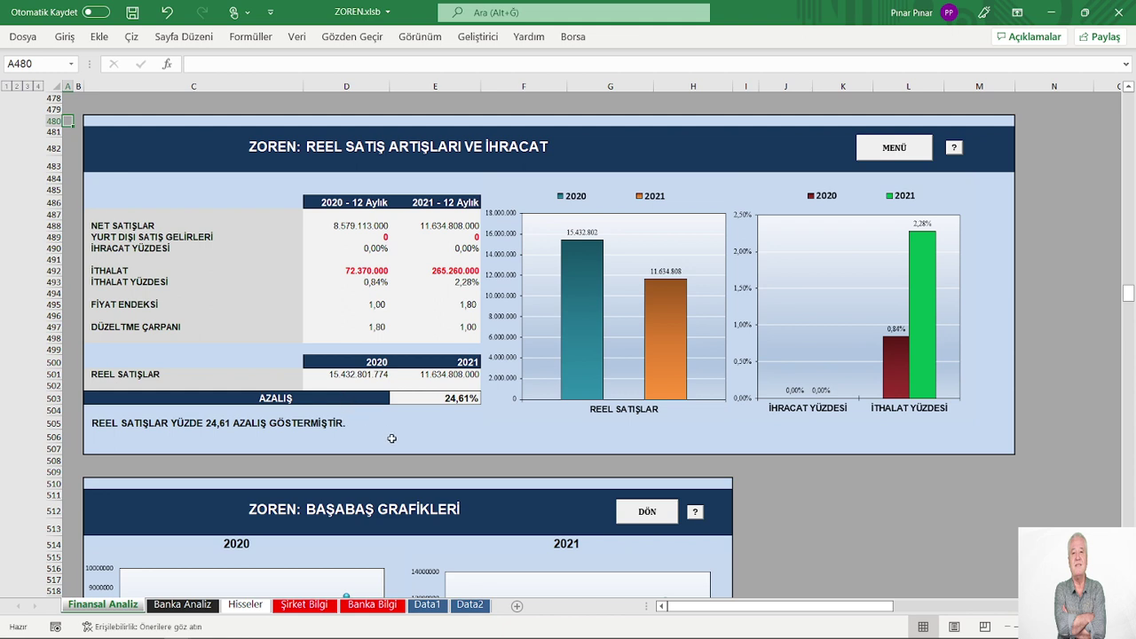
{"action": "mouse_move", "coordinate": [588, 396]}
{"action": "mouse_move", "coordinate": [894, 383]}
{"action": "mouse_move", "coordinate": [923, 361]}
{"action": "mouse_move", "coordinate": [928, 243]}
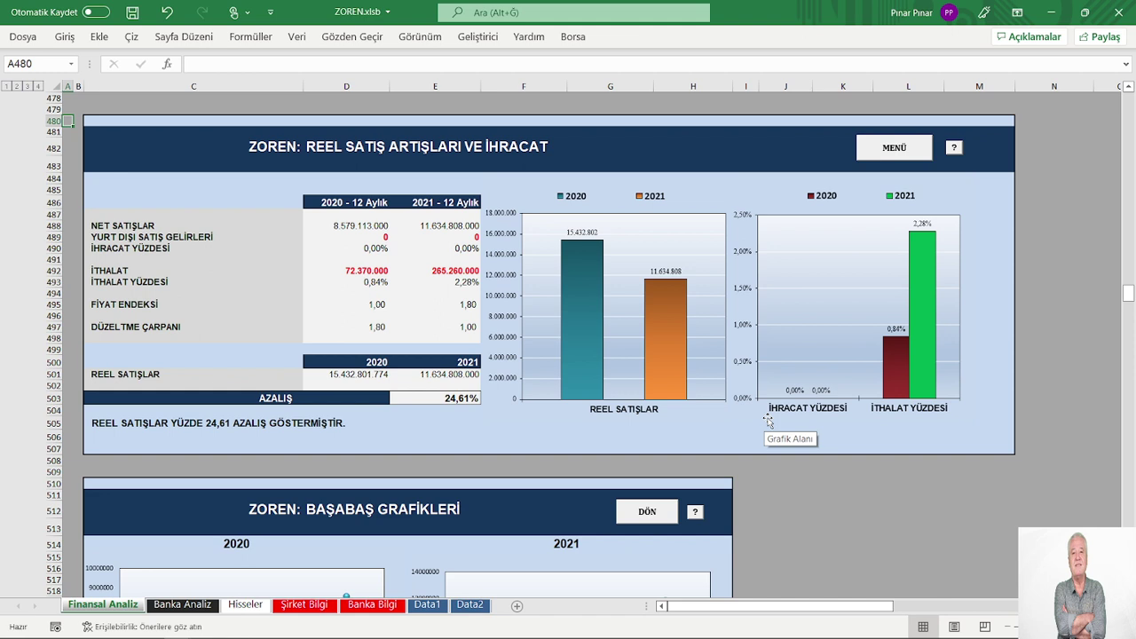
{"action": "mouse_move", "coordinate": [584, 380]}
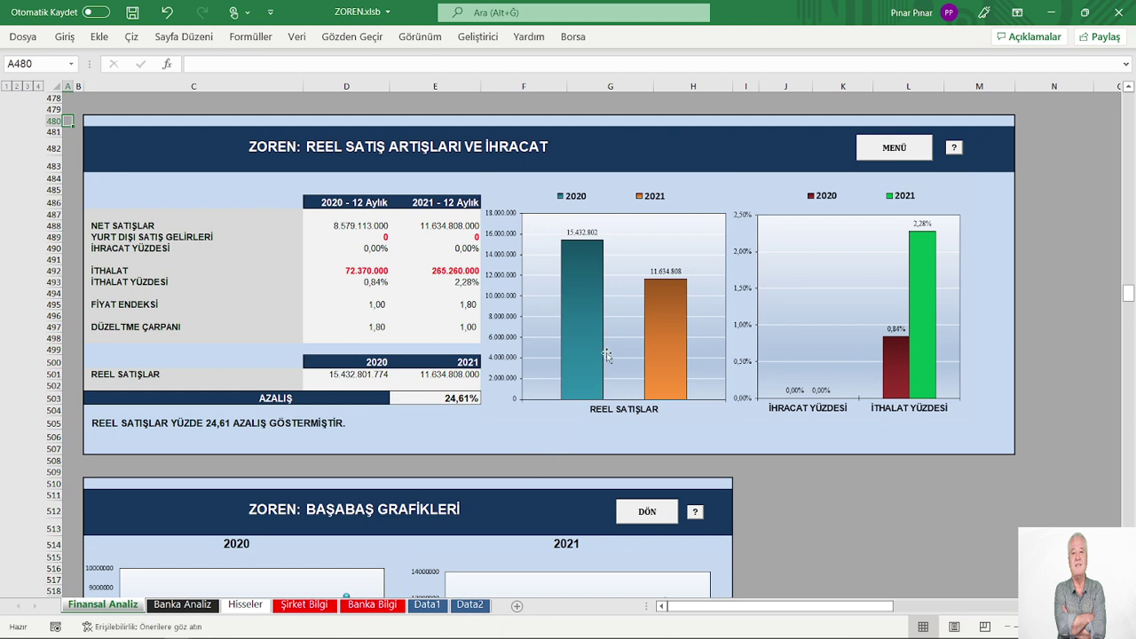
{"action": "mouse_move", "coordinate": [656, 351]}
{"action": "mouse_move", "coordinate": [895, 362]}
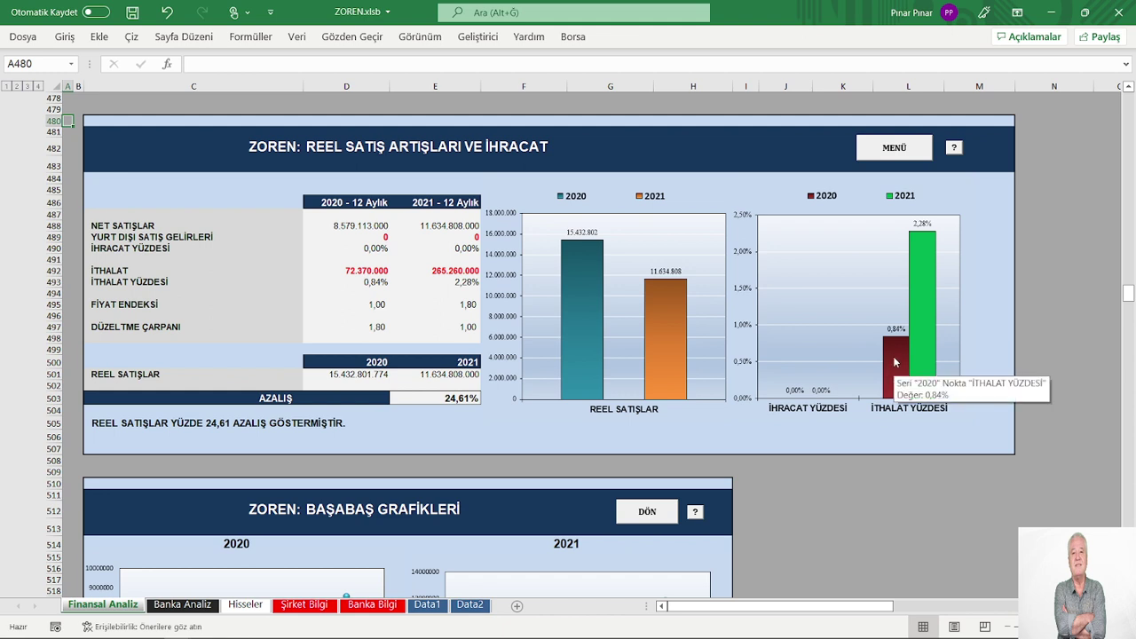
{"action": "mouse_move", "coordinate": [923, 243]}
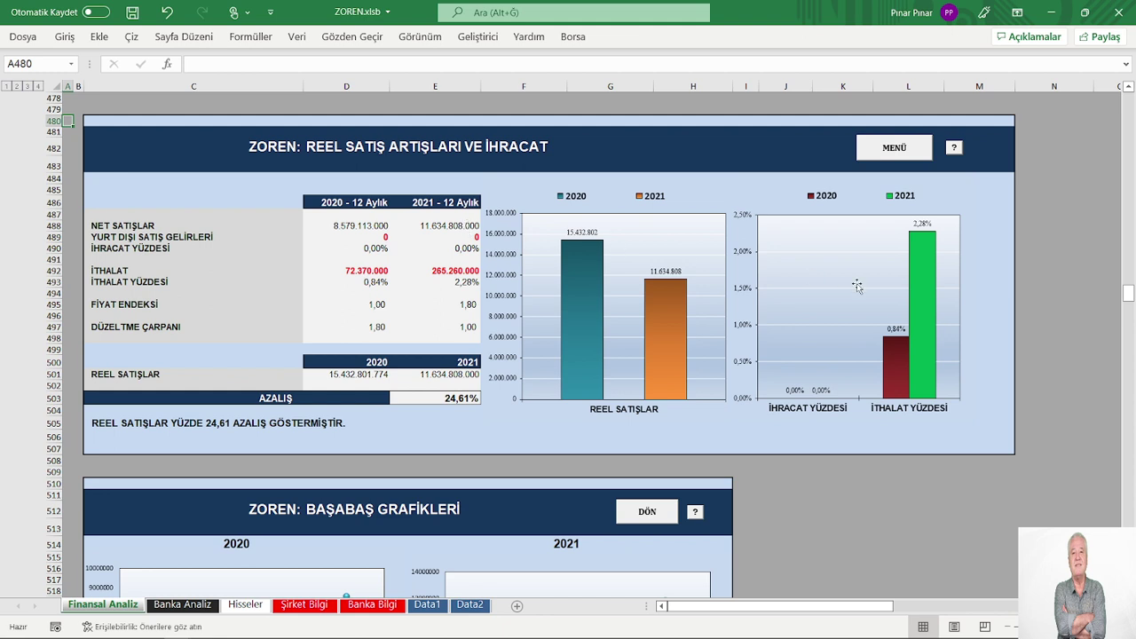
{"action": "mouse_move", "coordinate": [921, 397]}
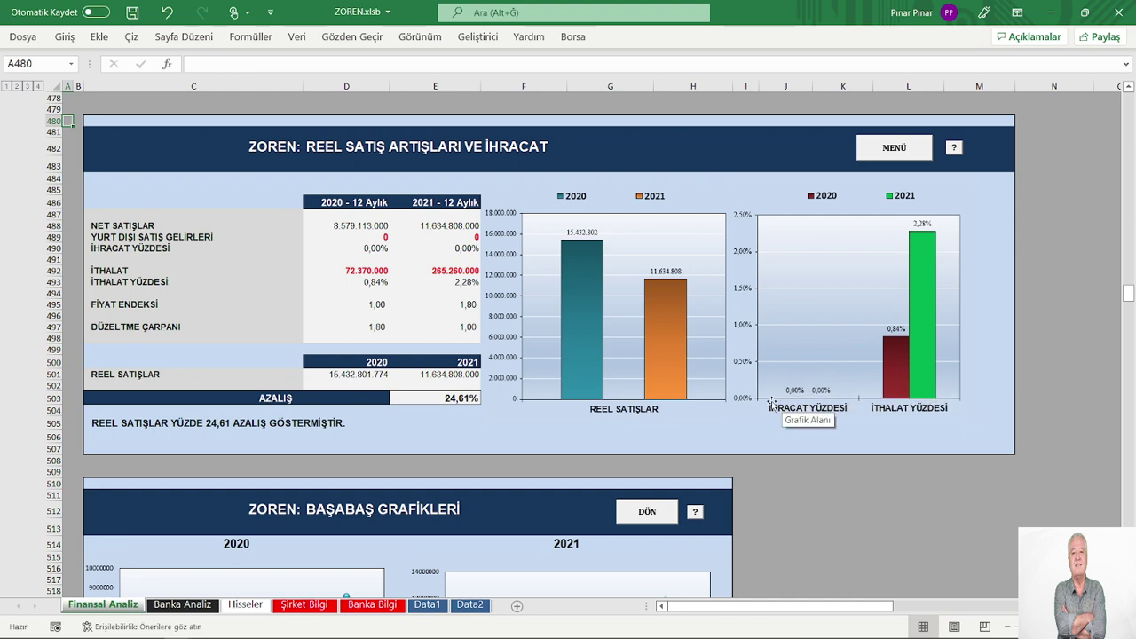
Step: Leave the real sales section for the KAR - ZARAR statement and review its lines from net sales to FAVÖK
{"action": "left_click", "coordinate": [647, 513]}
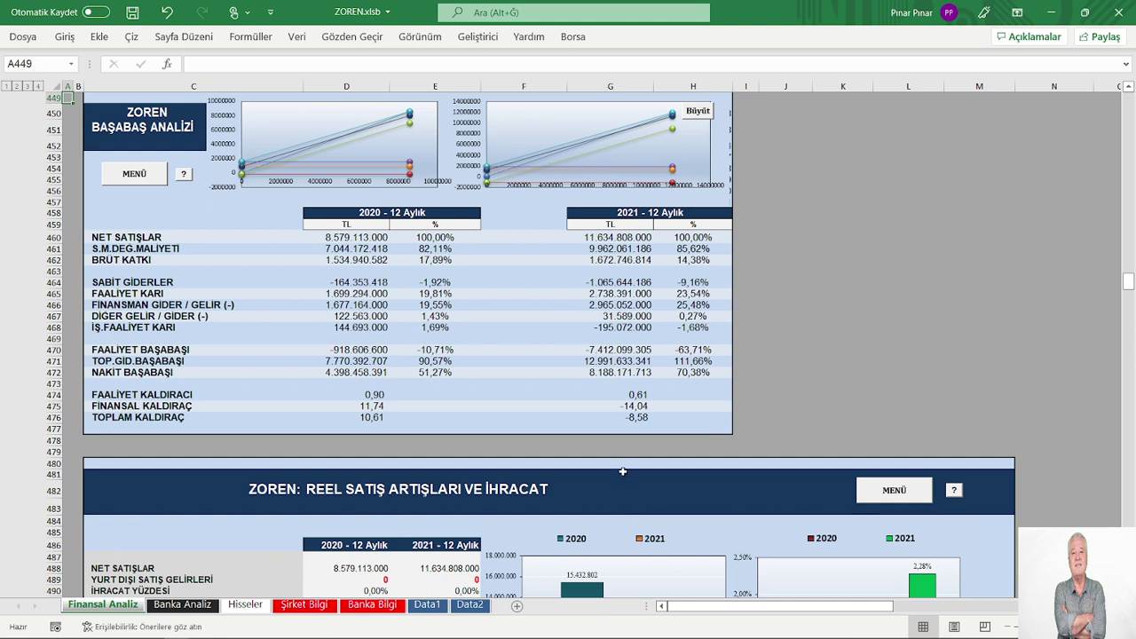
{"action": "left_click", "coordinate": [892, 495]}
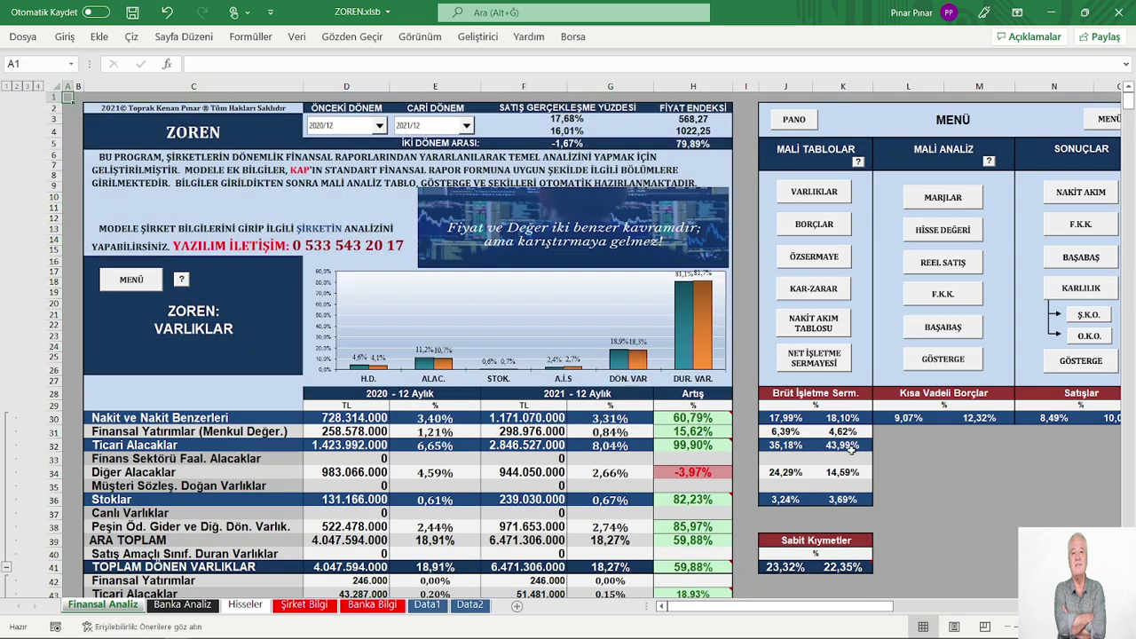
{"action": "left_click", "coordinate": [808, 289]}
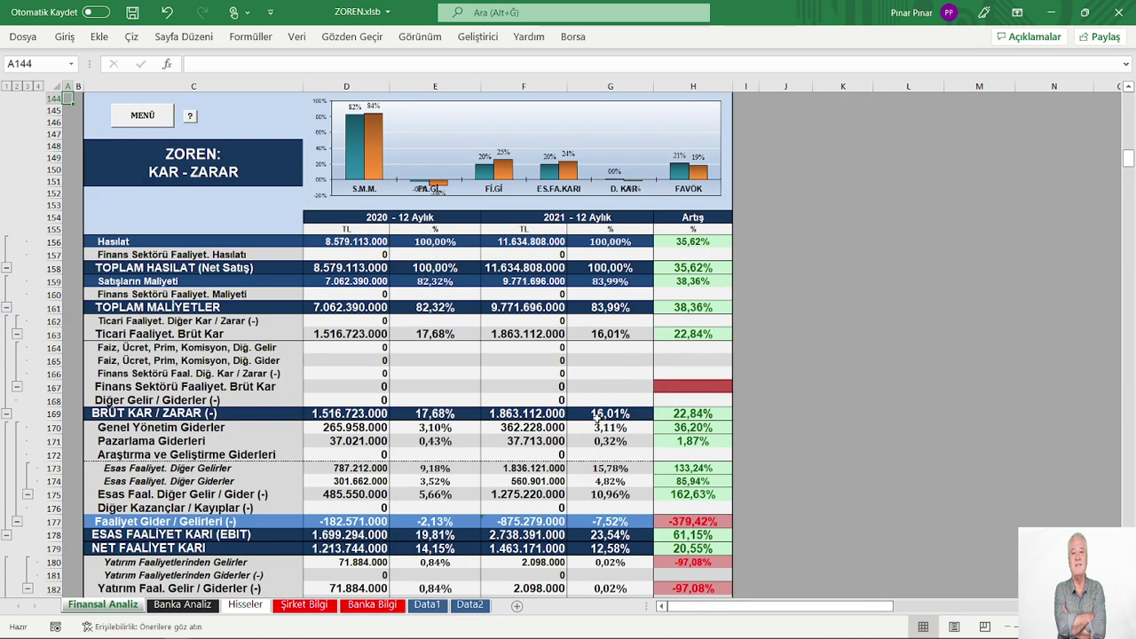
{"action": "scroll", "coordinate": [596, 427], "scroll_direction": "down", "scroll_amount": 7}
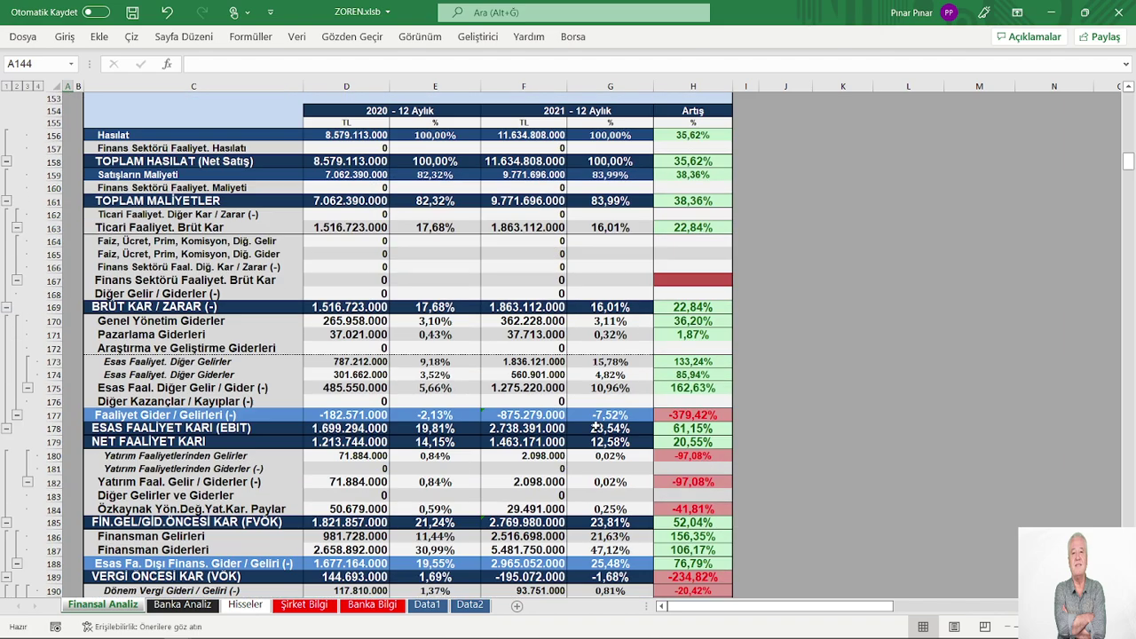
{"action": "scroll", "coordinate": [365, 508], "scroll_direction": "down", "scroll_amount": 2}
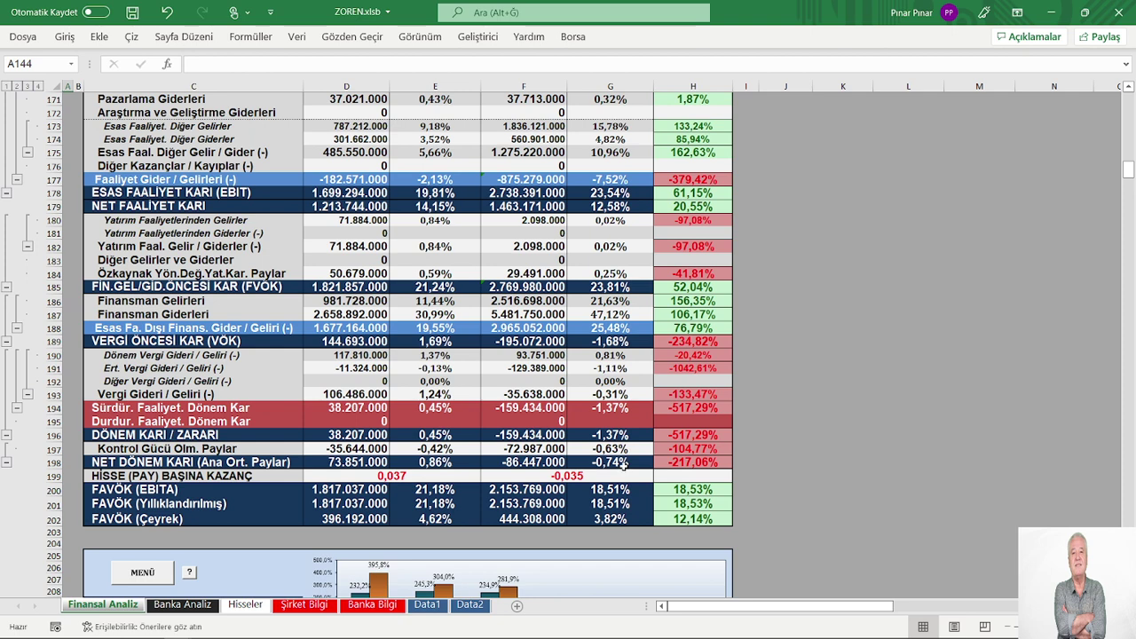
{"action": "scroll", "coordinate": [538, 487], "scroll_direction": "down", "scroll_amount": 3}
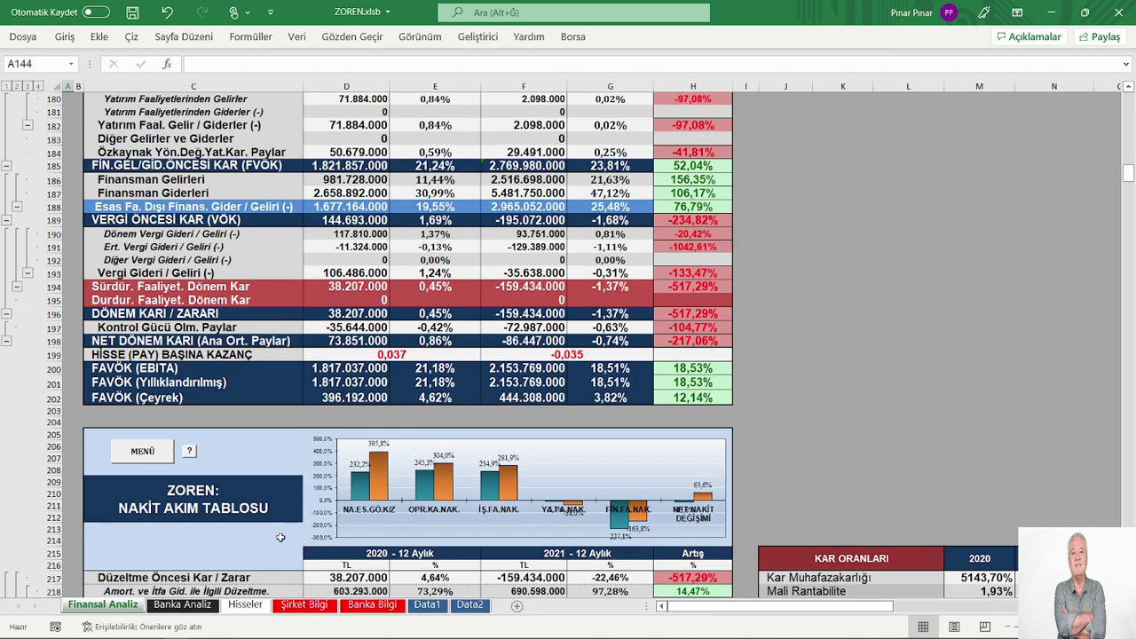
Step: Return to the main overview and switch to the ZOREN 2022.xlsb workbook
{"action": "left_click", "coordinate": [144, 452]}
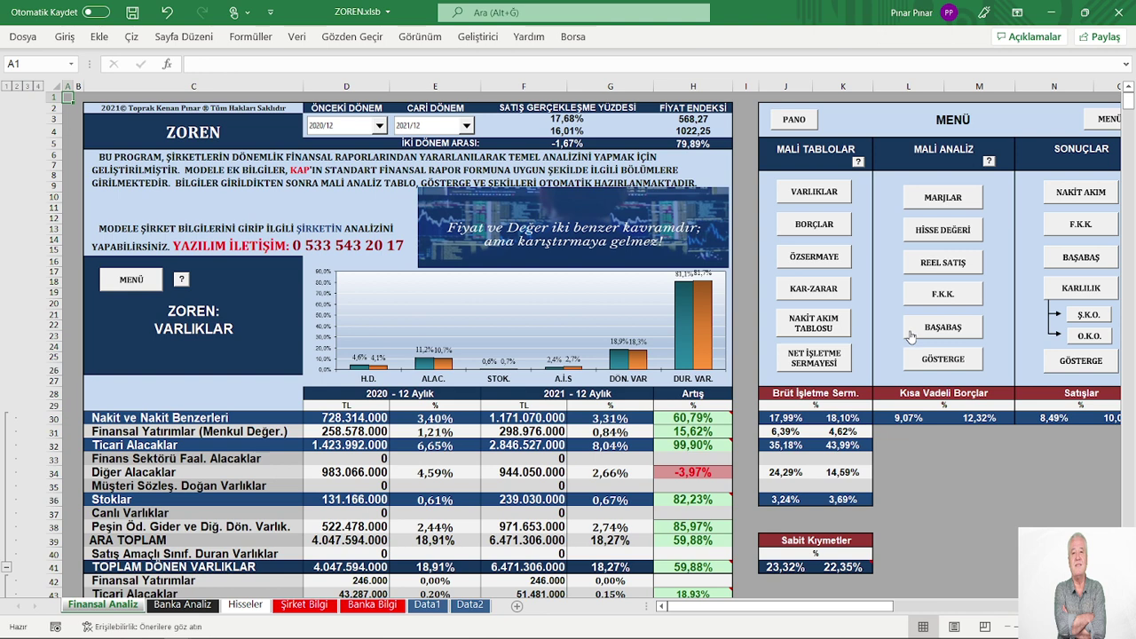
{"action": "mouse_move", "coordinate": [444, 637]}
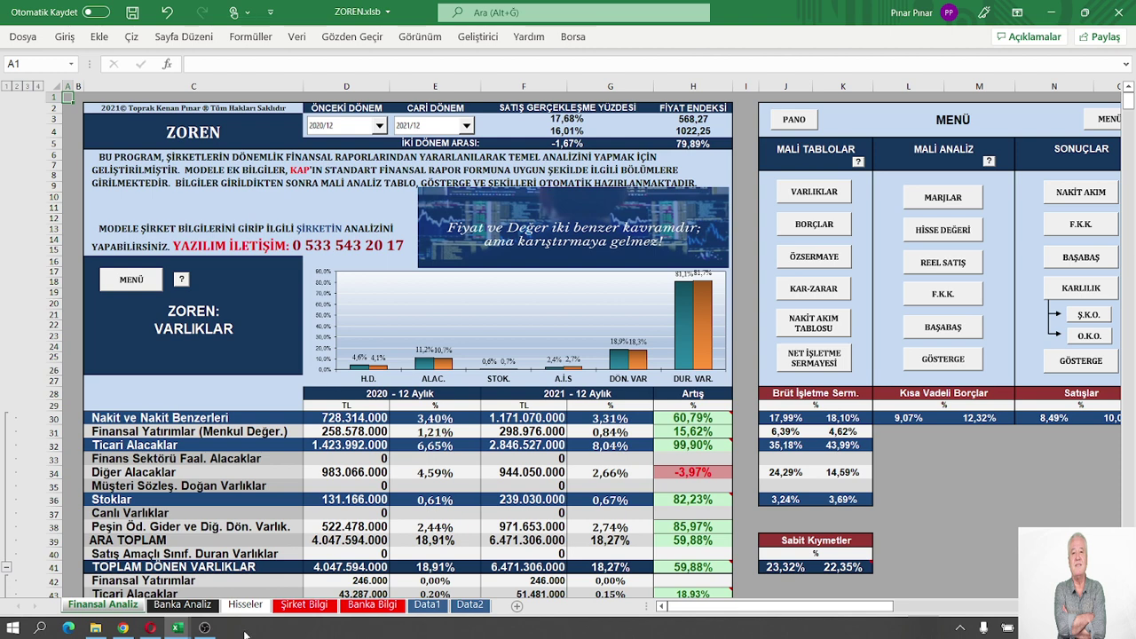
{"action": "mouse_move", "coordinate": [180, 628]}
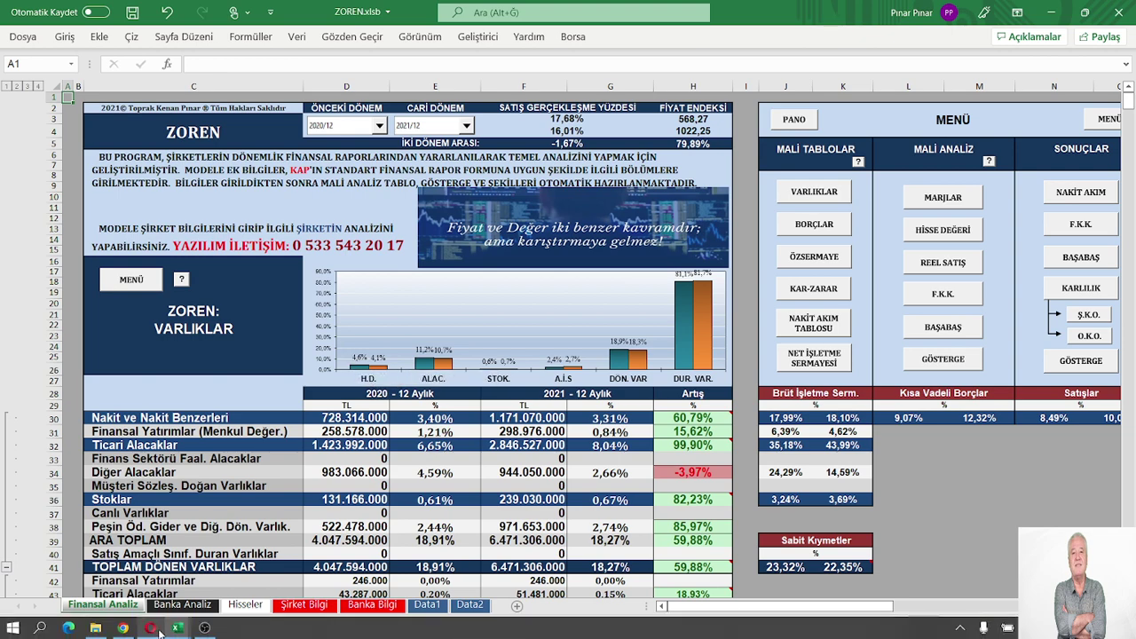
{"action": "left_click", "coordinate": [107, 573]}
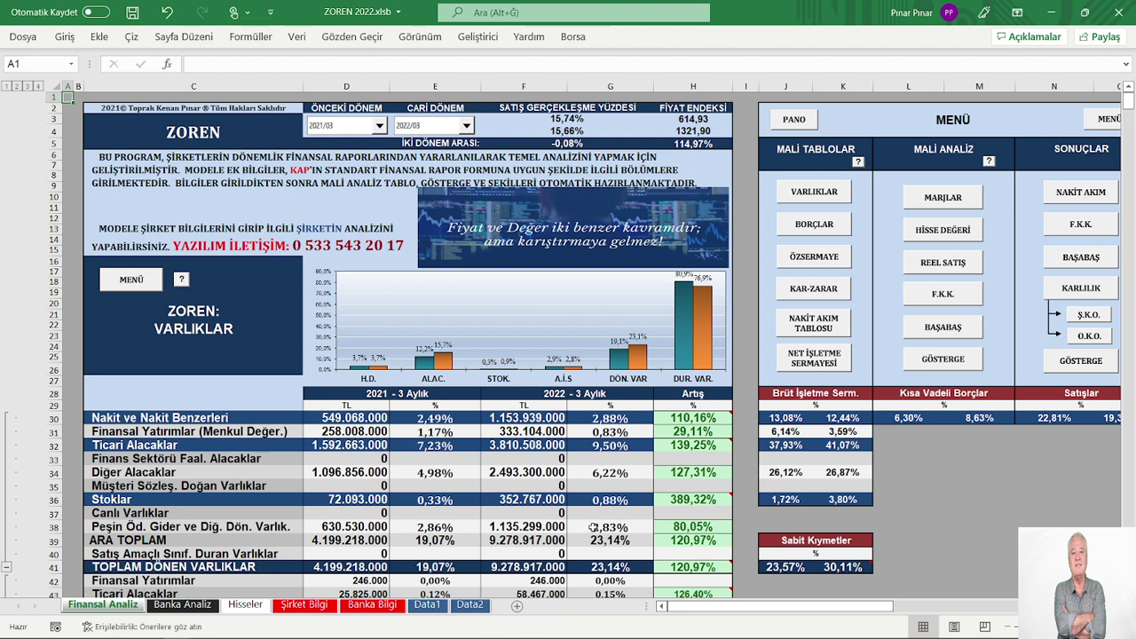
Step: Examine the VARLIKLAR table comparing the first three months of 2021 and 2022, from cash and receivables to total assets
{"action": "mouse_move", "coordinate": [673, 503]}
{"action": "scroll", "coordinate": [790, 490], "scroll_direction": "down", "scroll_amount": 1}
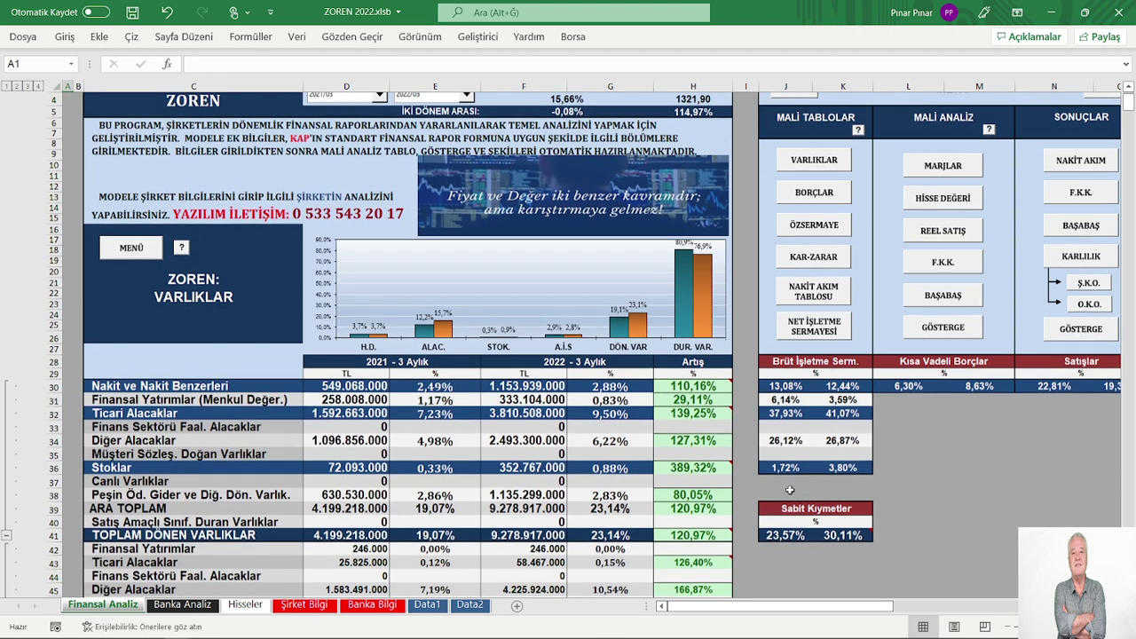
{"action": "scroll", "coordinate": [799, 479], "scroll_direction": "down", "scroll_amount": 2}
{"action": "scroll", "coordinate": [978, 507], "scroll_direction": "up", "scroll_amount": 2}
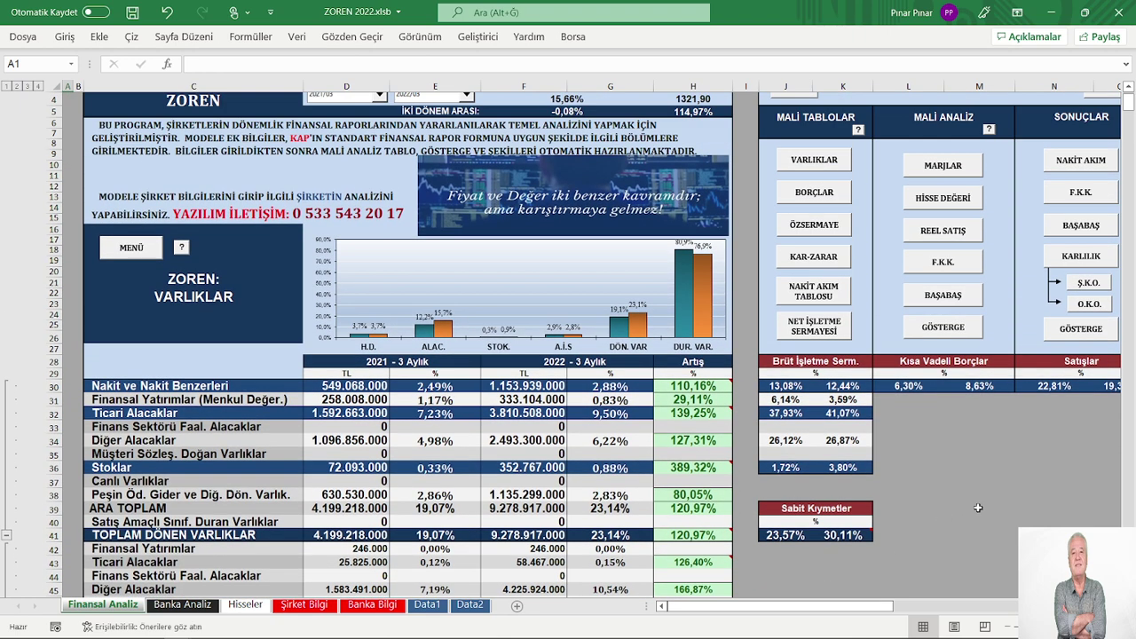
{"action": "scroll", "coordinate": [978, 510], "scroll_direction": "up", "scroll_amount": 1}
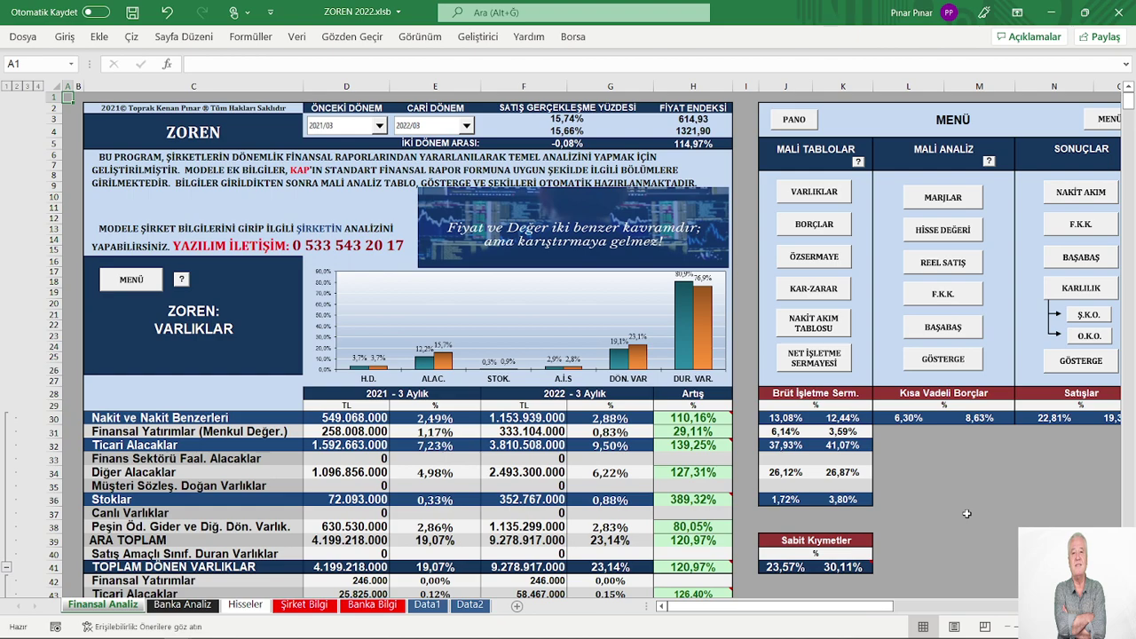
{"action": "scroll", "coordinate": [967, 513], "scroll_direction": "down", "scroll_amount": 4}
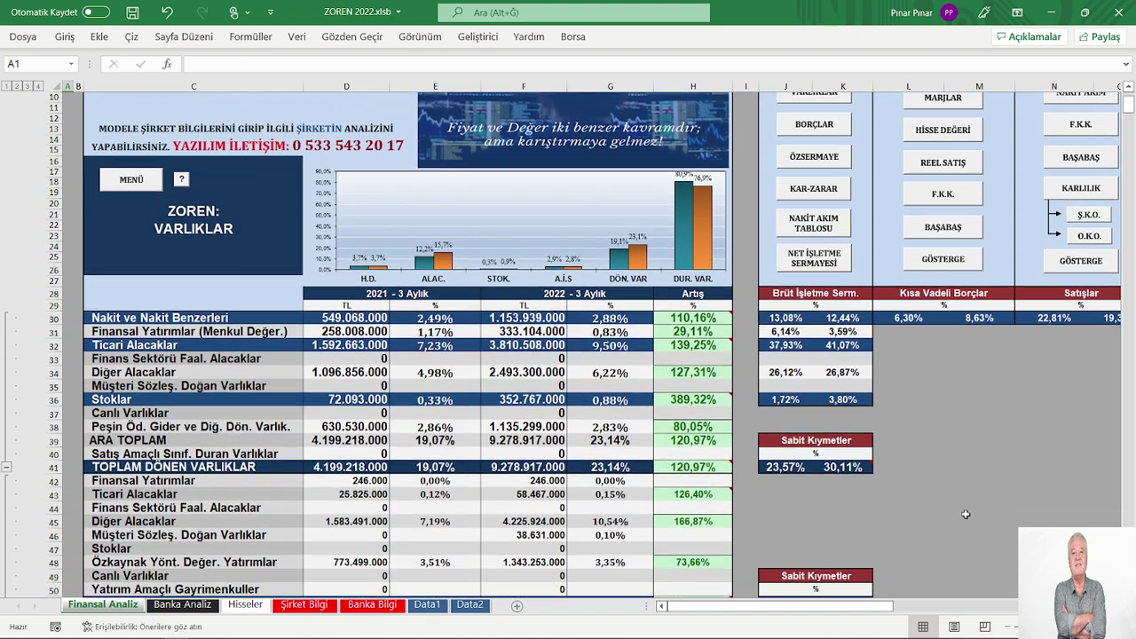
{"action": "scroll", "coordinate": [966, 513], "scroll_direction": "down", "scroll_amount": 3}
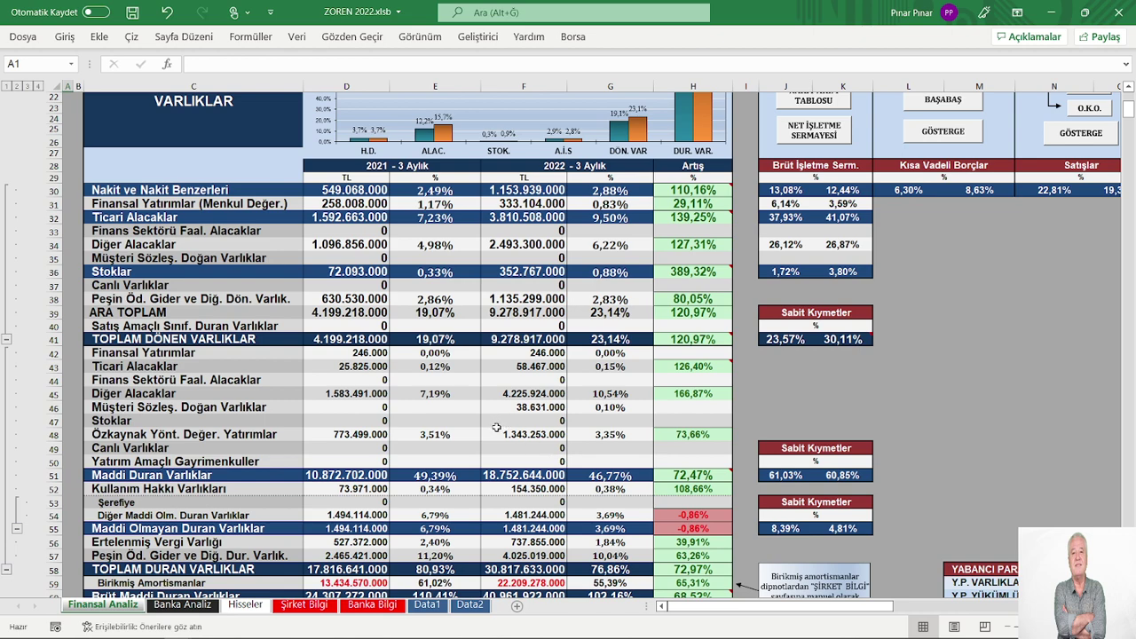
{"action": "scroll", "coordinate": [497, 431], "scroll_direction": "down", "scroll_amount": 2}
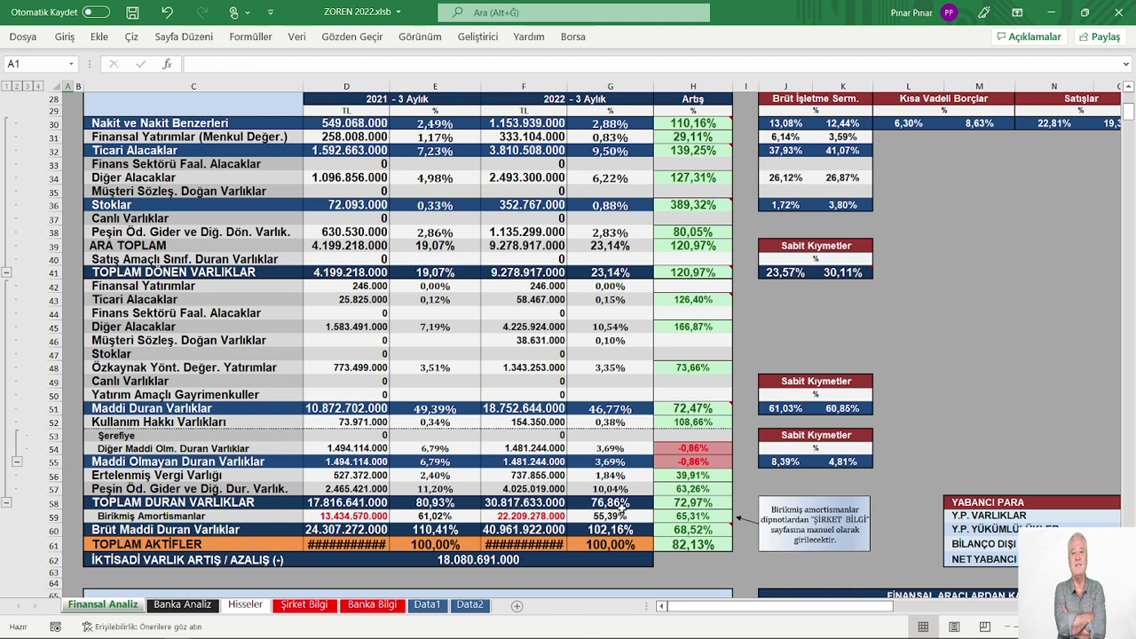
{"action": "scroll", "coordinate": [622, 504], "scroll_direction": "up", "scroll_amount": 3}
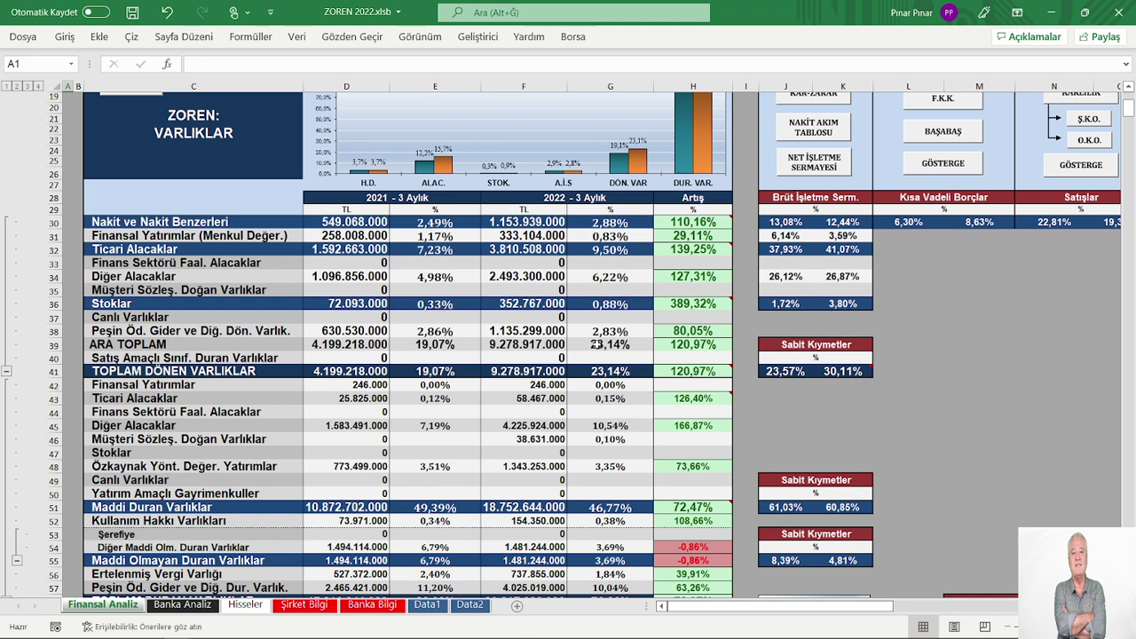
{"action": "scroll", "coordinate": [586, 357], "scroll_direction": "down", "scroll_amount": 5}
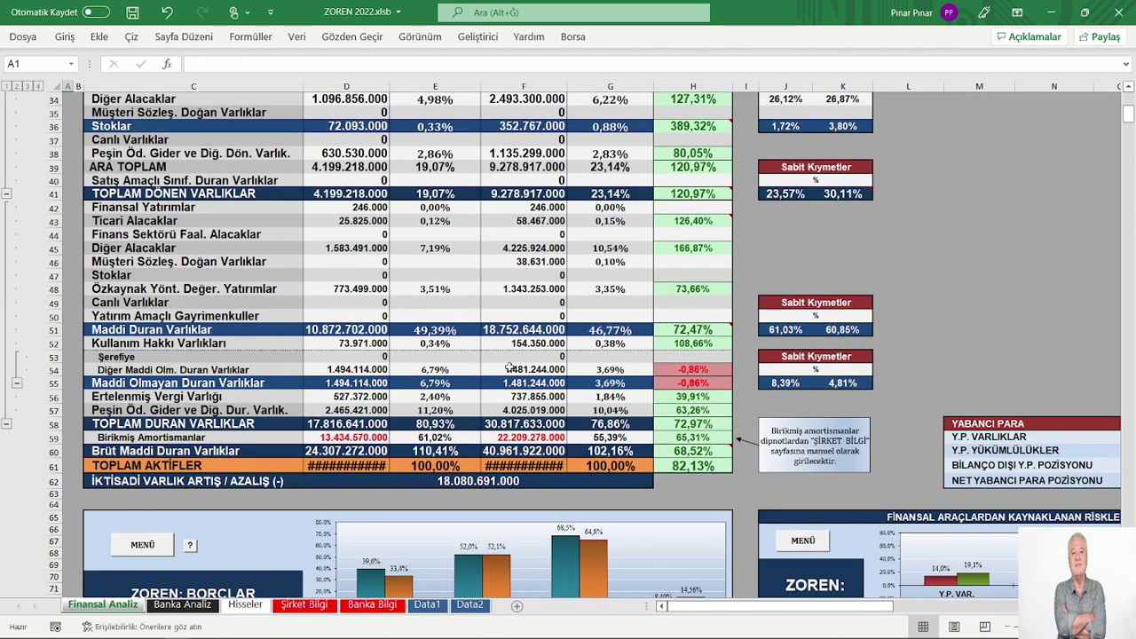
{"action": "scroll", "coordinate": [510, 368], "scroll_direction": "down", "scroll_amount": 1}
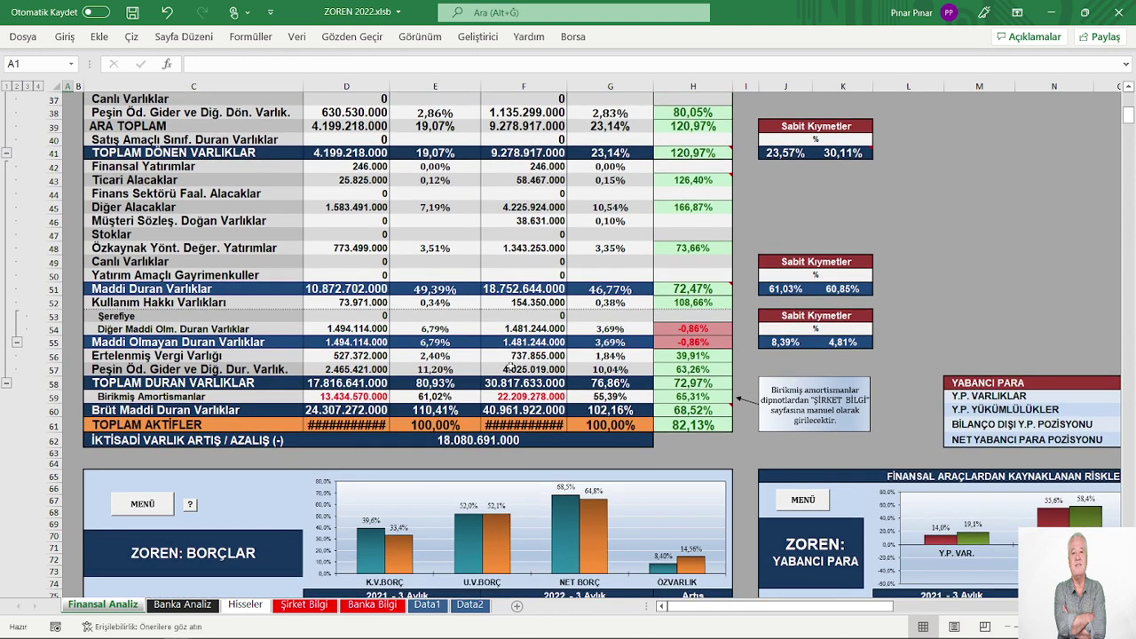
Step: Examine the VARLIKLAR table's fixed asset, accumulated depreciation and total asset rows, and return to the main overview
{"action": "scroll", "coordinate": [509, 368], "scroll_direction": "down", "scroll_amount": 3}
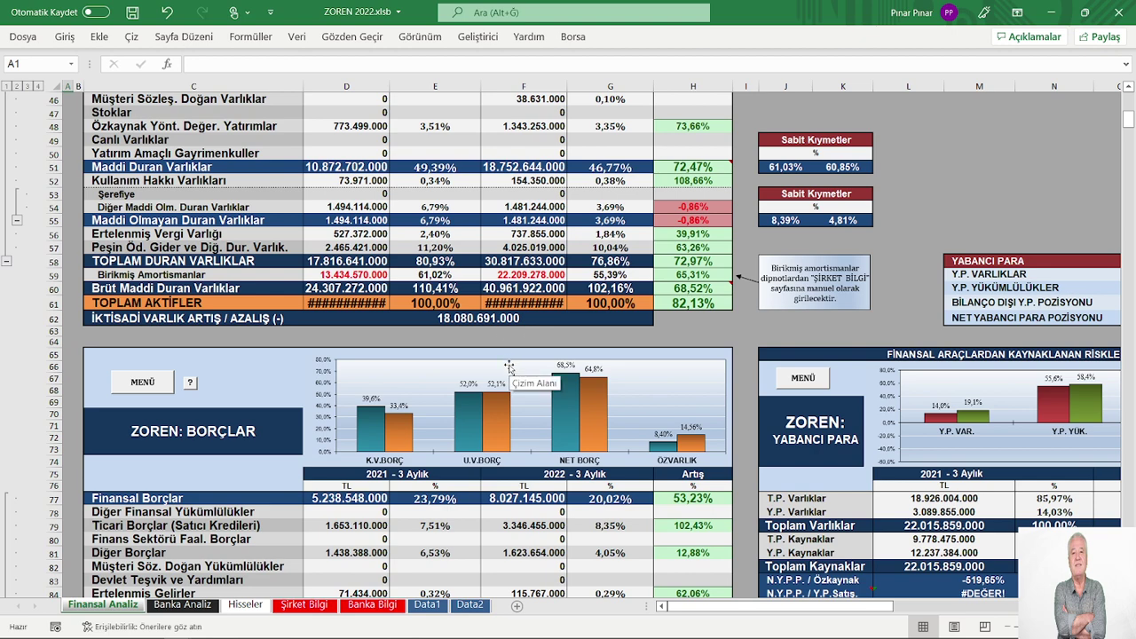
{"action": "scroll", "coordinate": [510, 367], "scroll_direction": "up", "scroll_amount": 2}
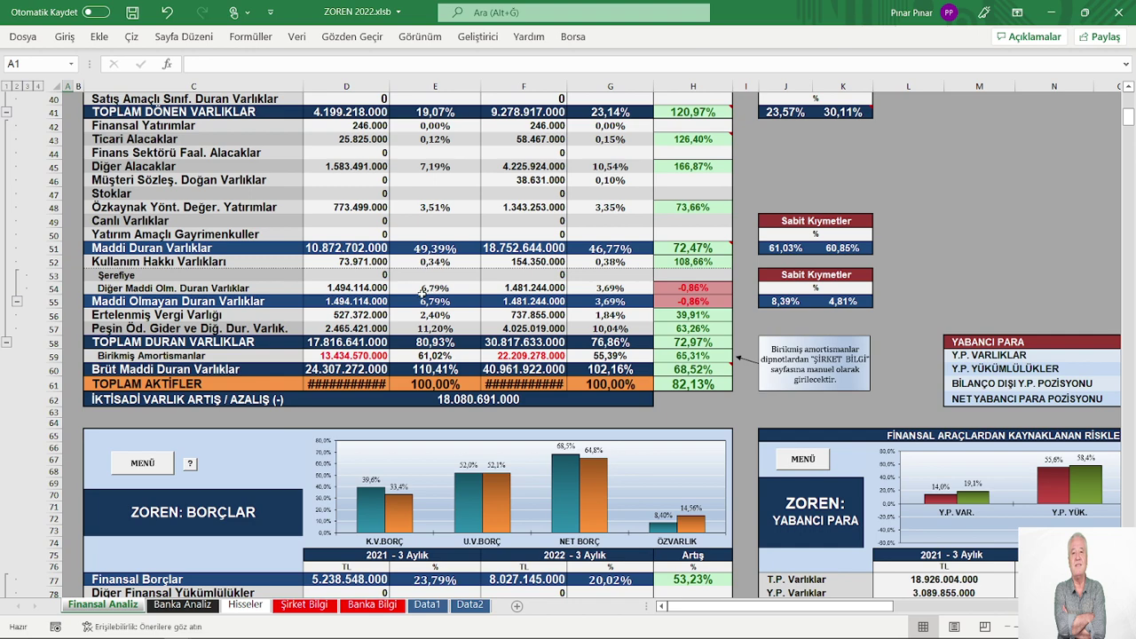
{"action": "scroll", "coordinate": [415, 325], "scroll_direction": "down", "scroll_amount": 1}
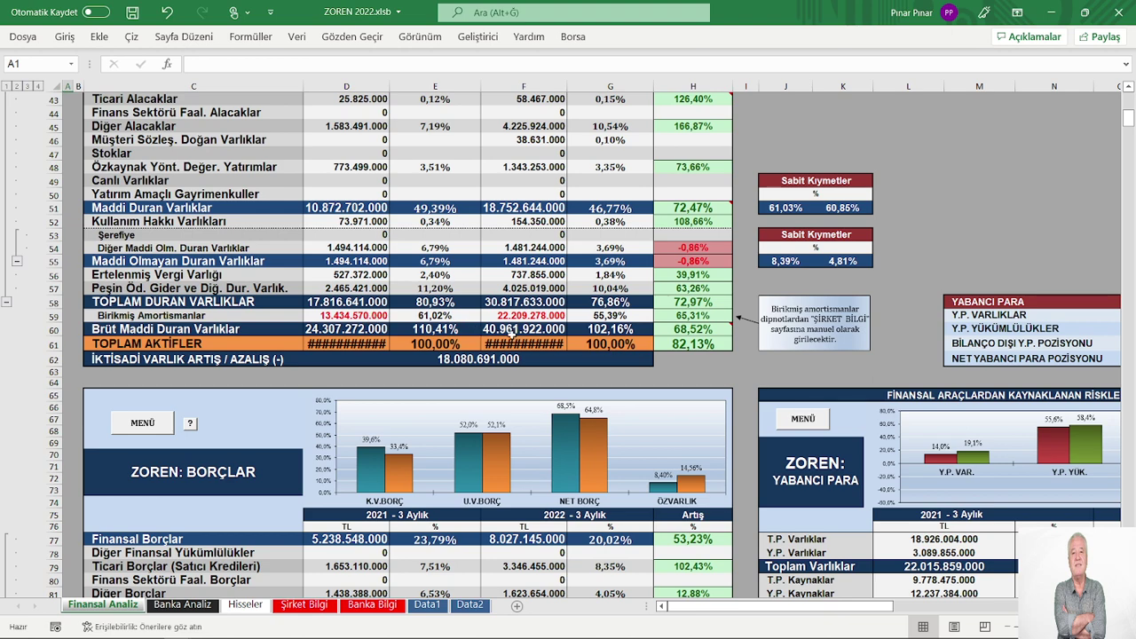
{"action": "left_click", "coordinate": [136, 433]}
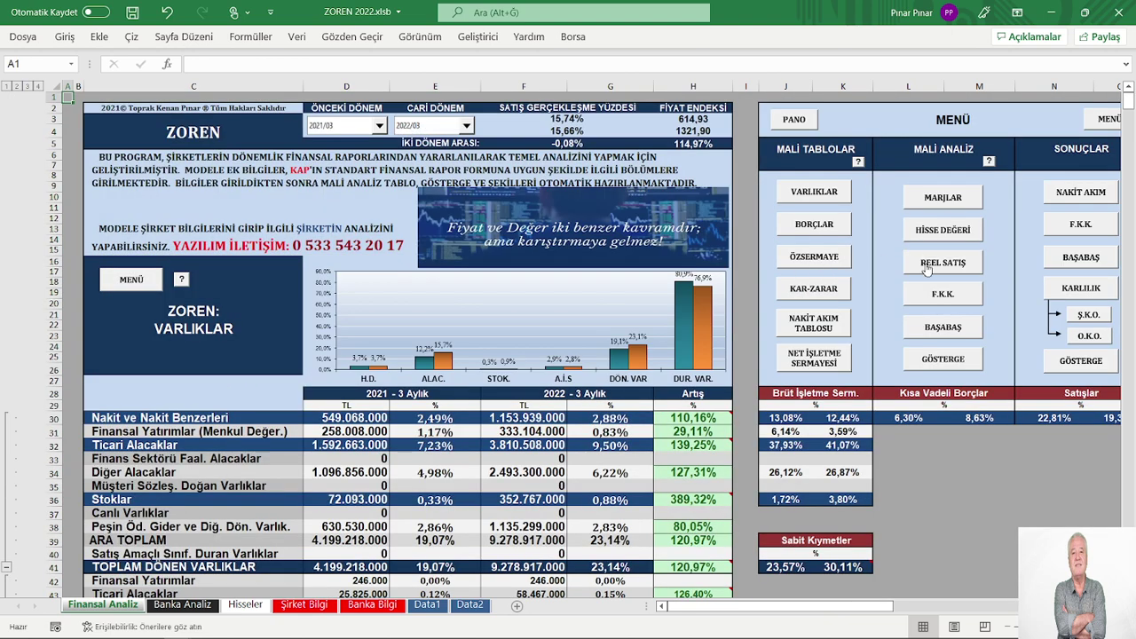
Step: Open the REEL SATIŞ section, examine the 2021 and 2022 real sales and import percentage charts, and return to the main overview
{"action": "left_click", "coordinate": [927, 269]}
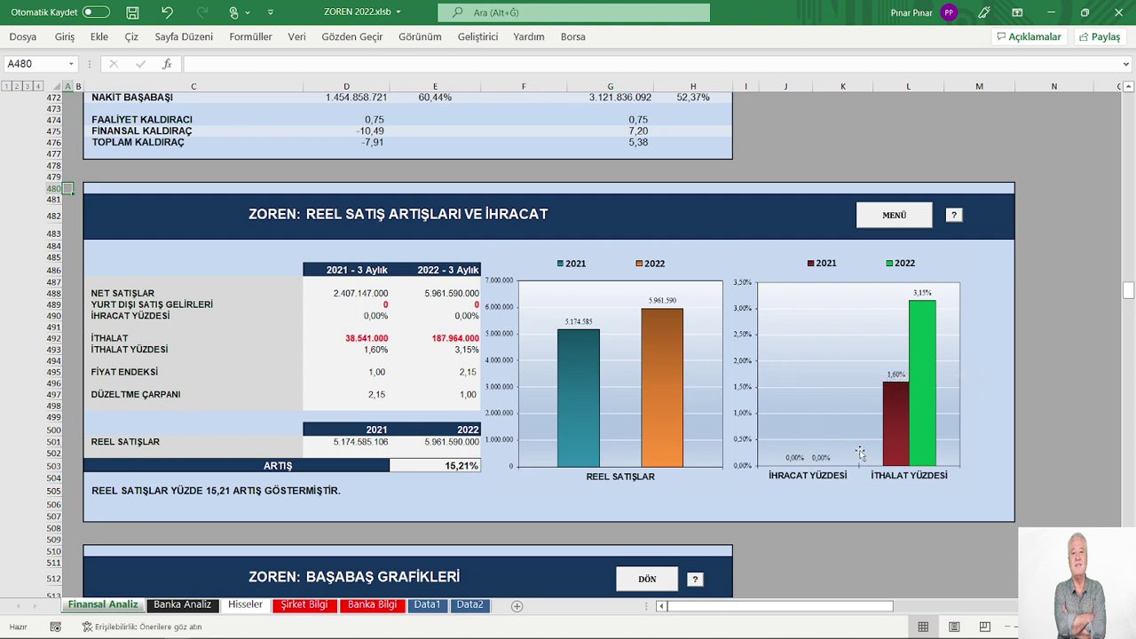
{"action": "mouse_move", "coordinate": [927, 430]}
{"action": "mouse_move", "coordinate": [898, 395]}
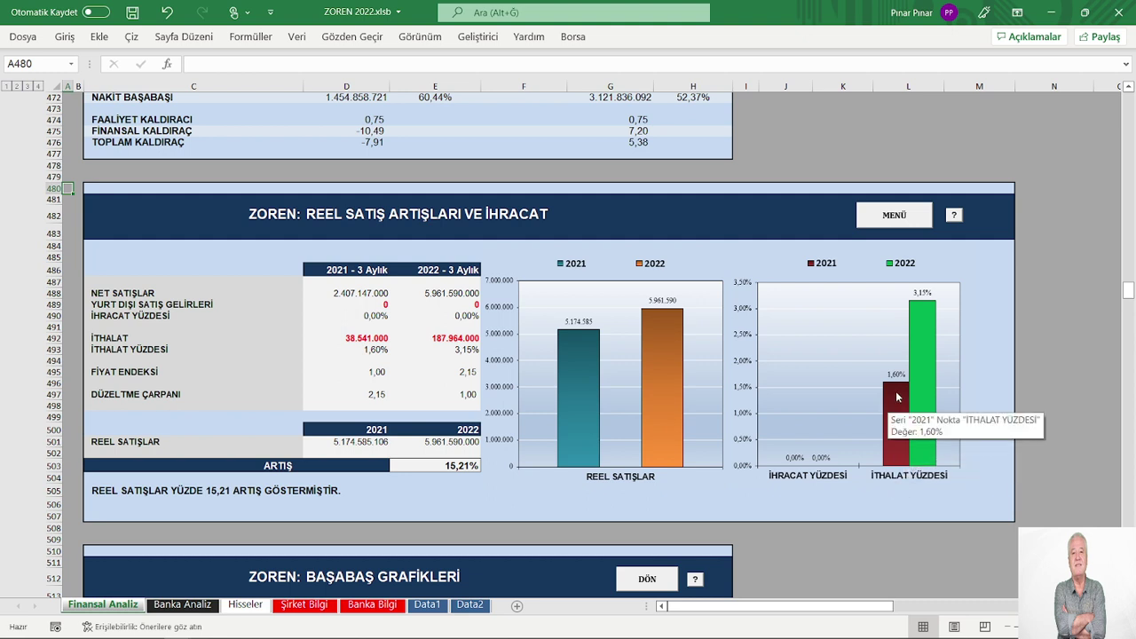
{"action": "mouse_move", "coordinate": [895, 414]}
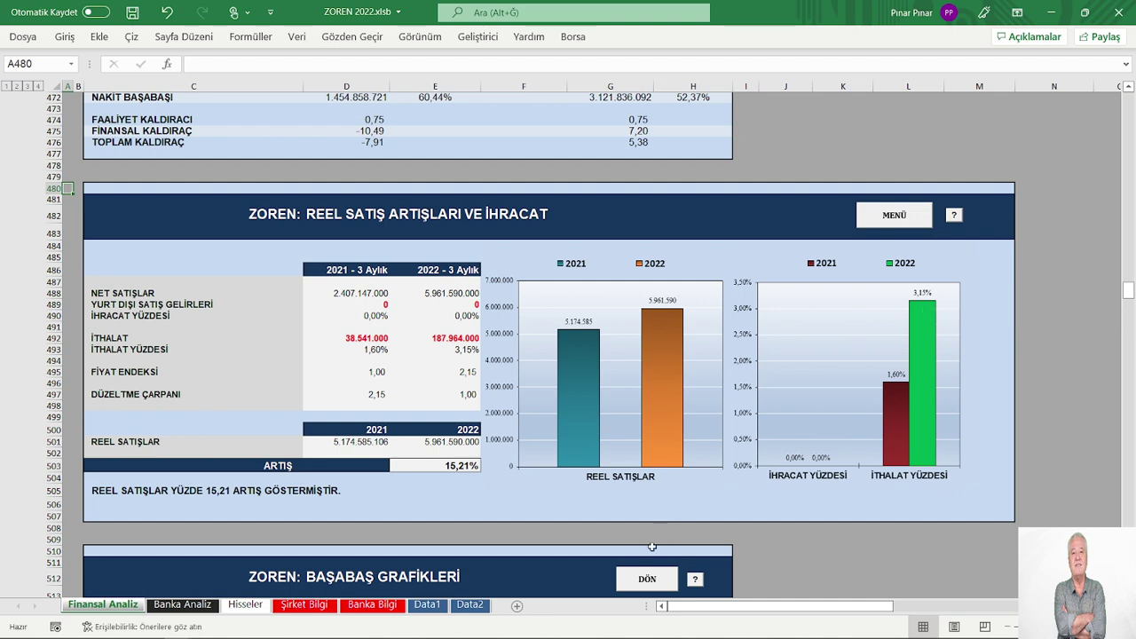
{"action": "left_click", "coordinate": [649, 579]}
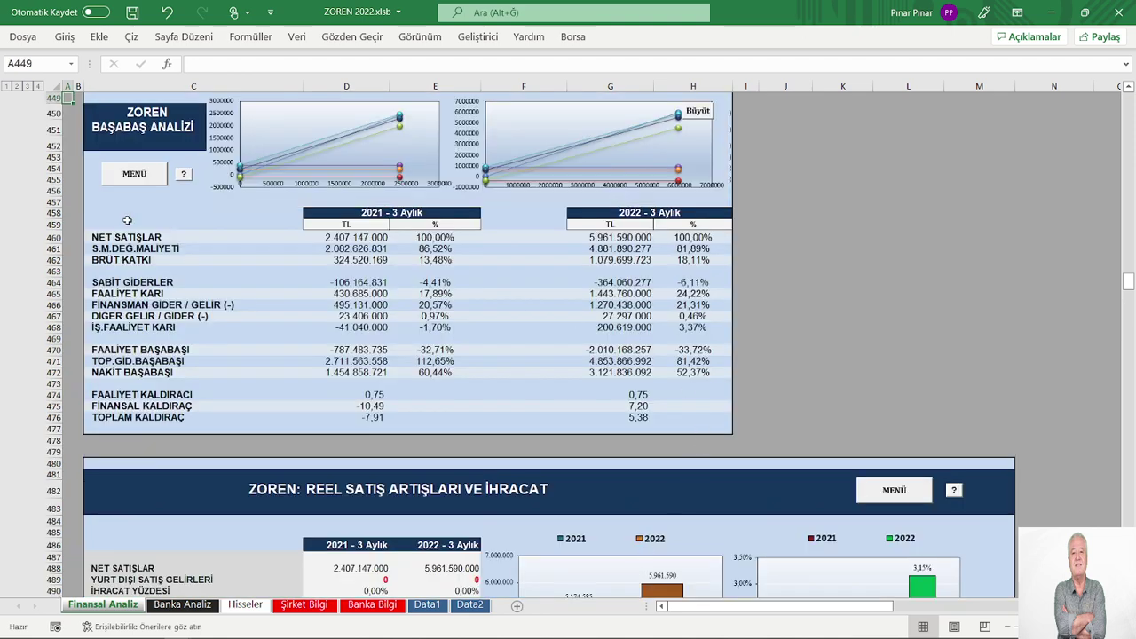
{"action": "left_click", "coordinate": [133, 174]}
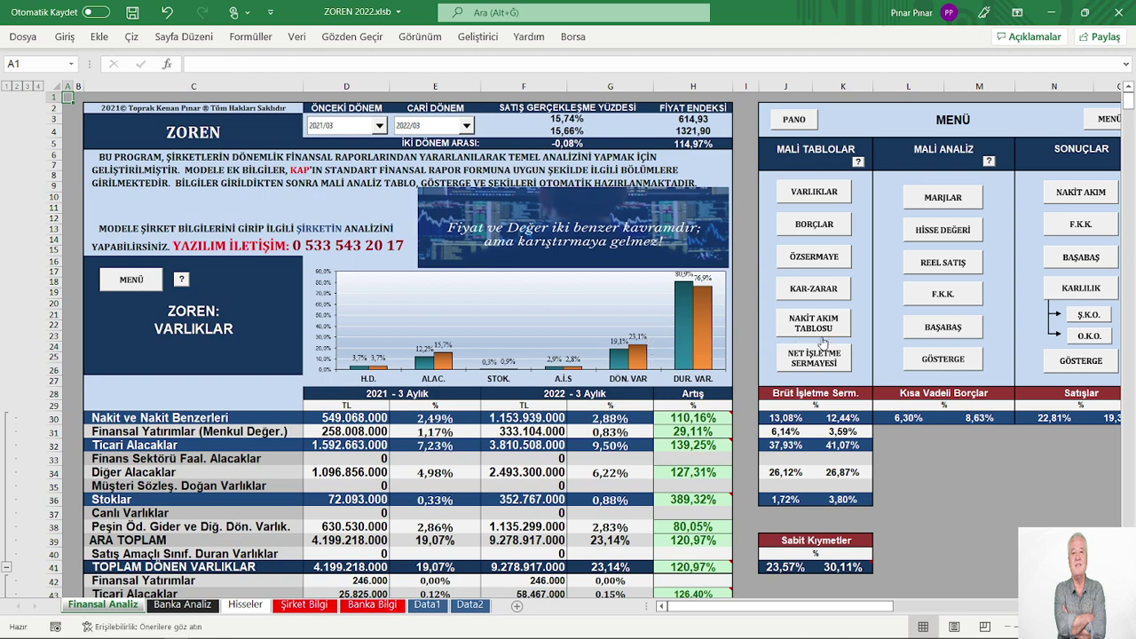
Step: Open the BORÇLAR section and examine the adjacent YABANCI PARA tables on foreign currency assets, liabilities and net position
{"action": "left_click", "coordinate": [807, 229]}
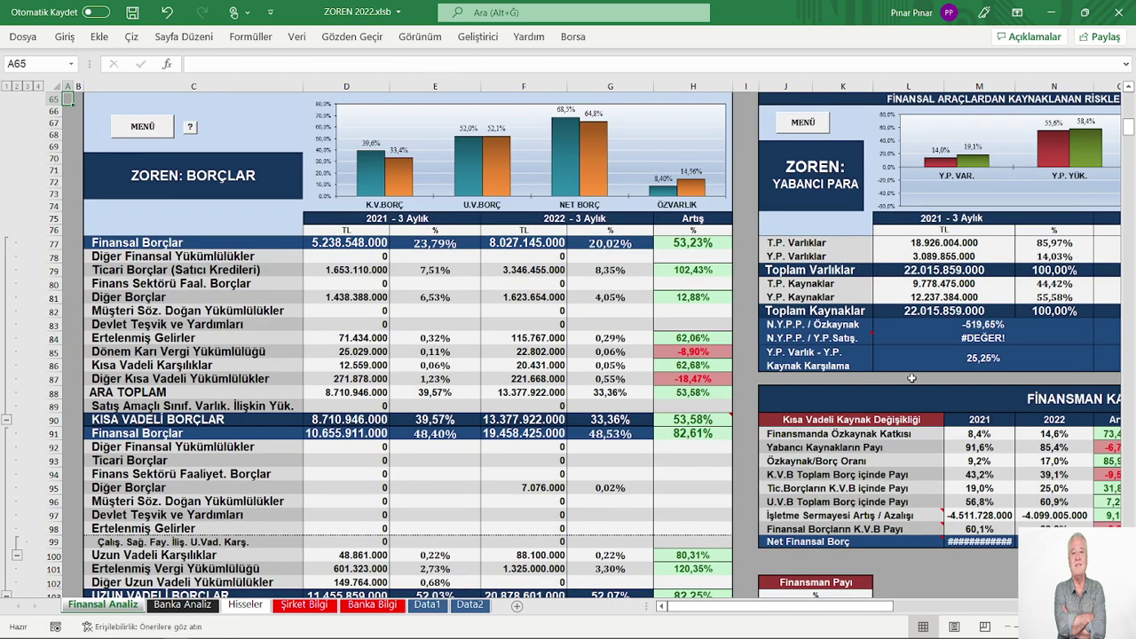
{"action": "scroll", "coordinate": [591, 346], "scroll_direction": "right", "scroll_amount": 5}
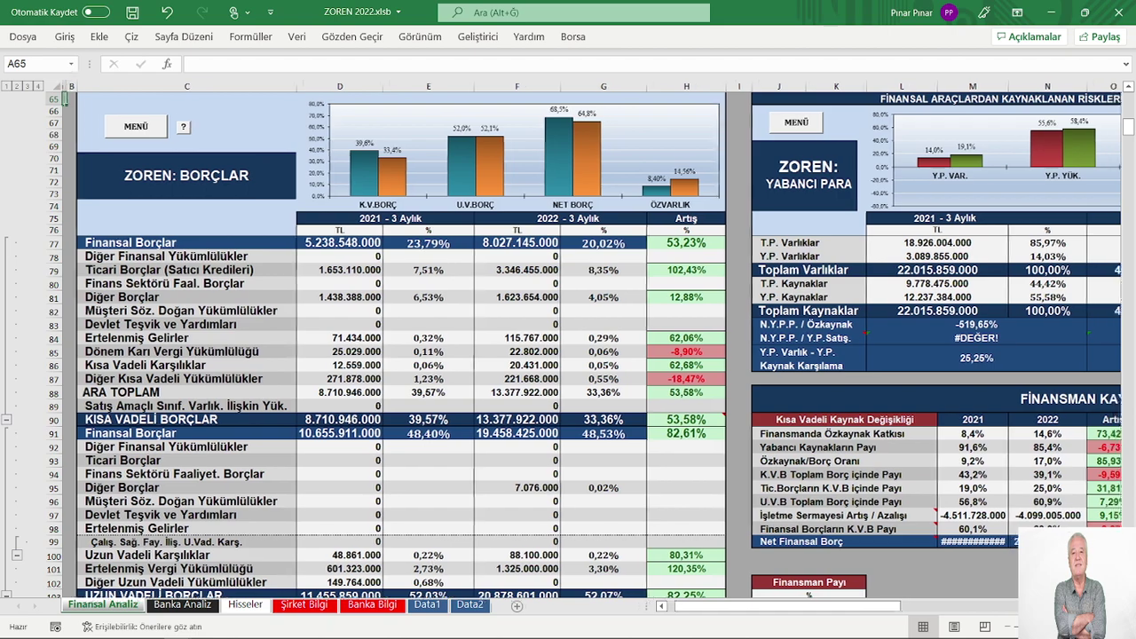
{"action": "scroll", "coordinate": [998, 460], "scroll_direction": "up", "scroll_amount": 5}
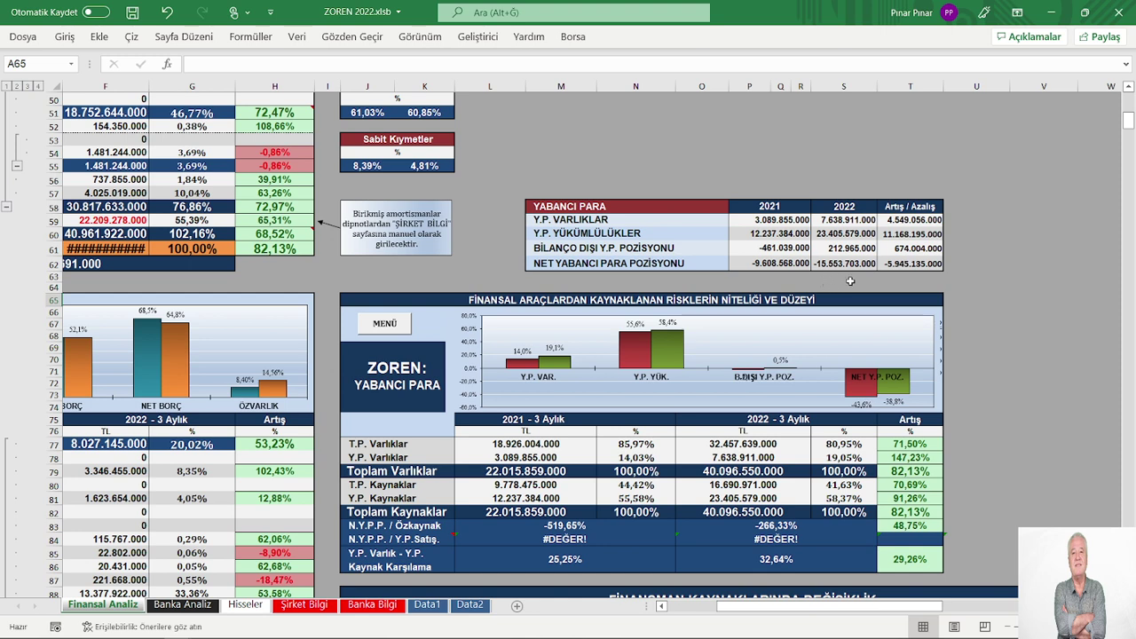
{"action": "scroll", "coordinate": [851, 281], "scroll_direction": "down", "scroll_amount": 6}
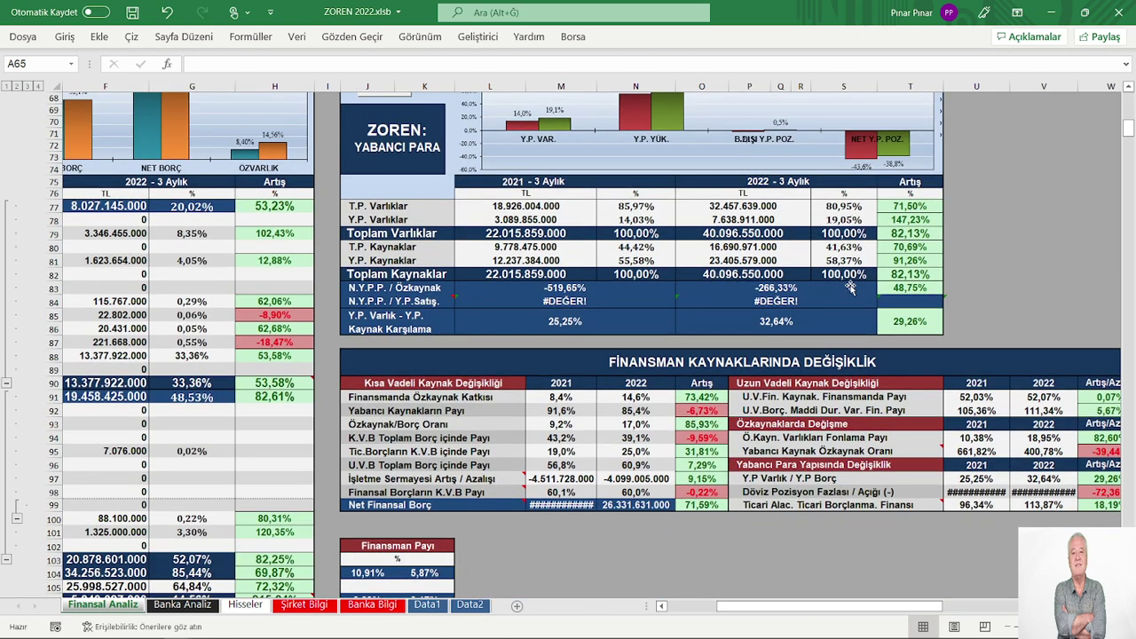
{"action": "scroll", "coordinate": [851, 286], "scroll_direction": "down", "scroll_amount": 2}
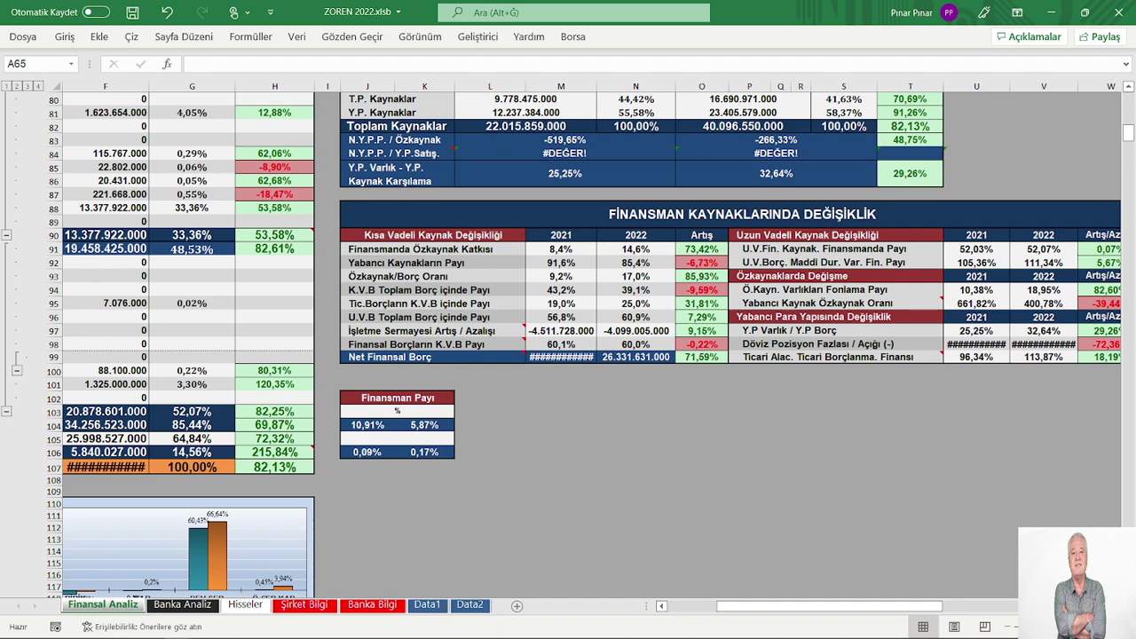
Step: Examine the BORÇLAR table from short-term and long-term debts to net debt, equity and total liabilities
{"action": "left_click", "coordinate": [696, 616]}
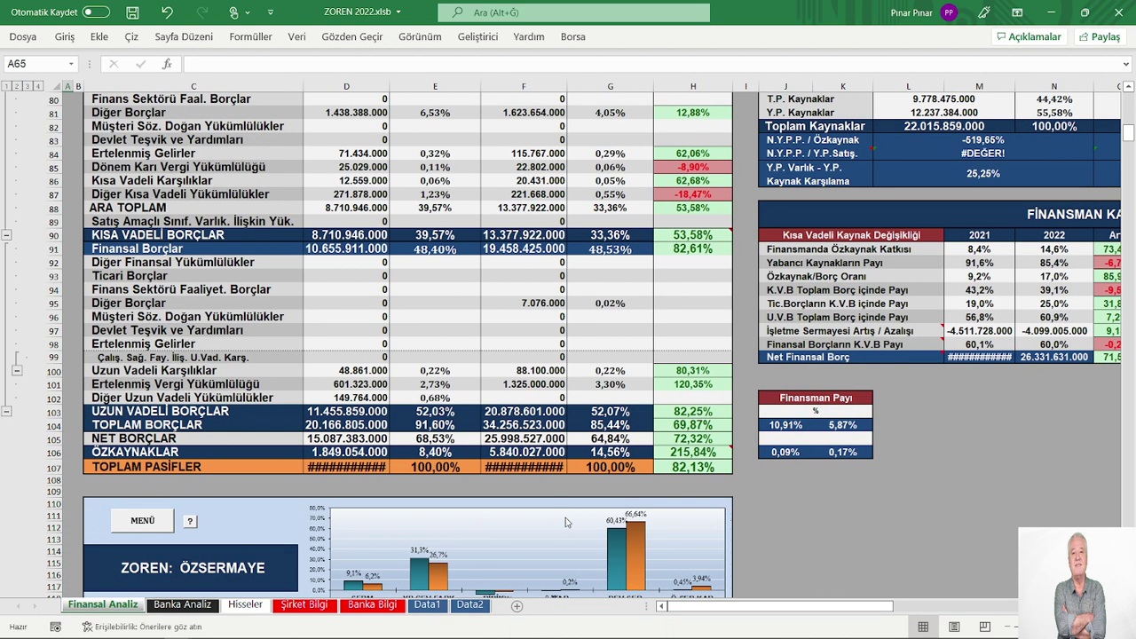
{"action": "scroll", "coordinate": [564, 515], "scroll_direction": "down", "scroll_amount": 6}
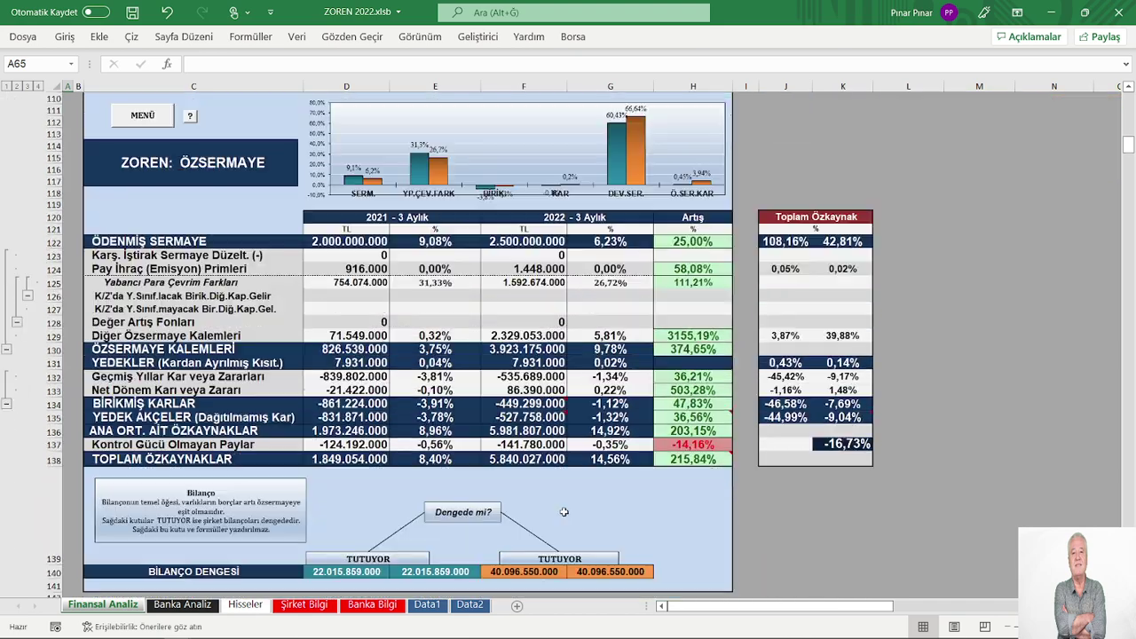
{"action": "scroll", "coordinate": [564, 510], "scroll_direction": "up", "scroll_amount": 11}
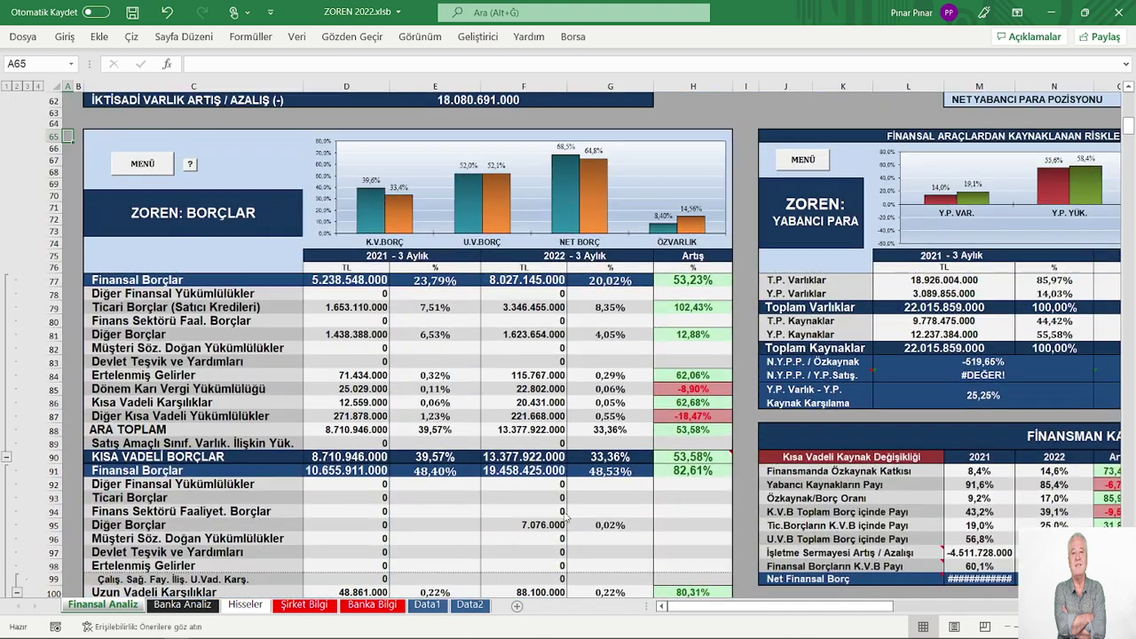
{"action": "scroll", "coordinate": [565, 518], "scroll_direction": "down", "scroll_amount": 1}
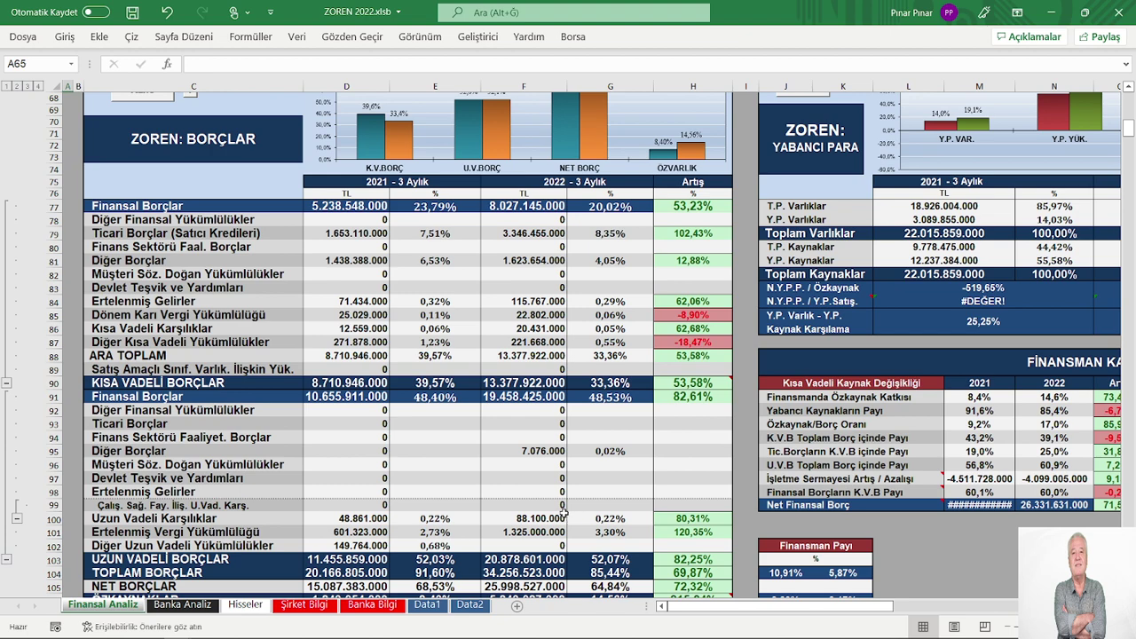
{"action": "scroll", "coordinate": [563, 512], "scroll_direction": "down", "scroll_amount": 1}
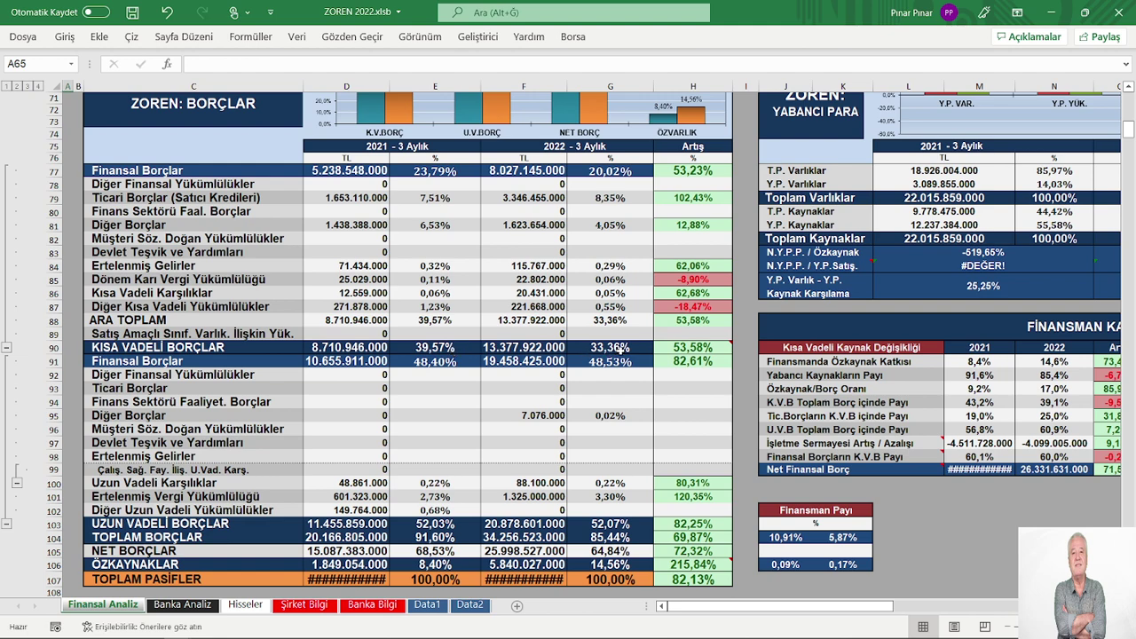
{"action": "scroll", "coordinate": [622, 351], "scroll_direction": "down", "scroll_amount": 2}
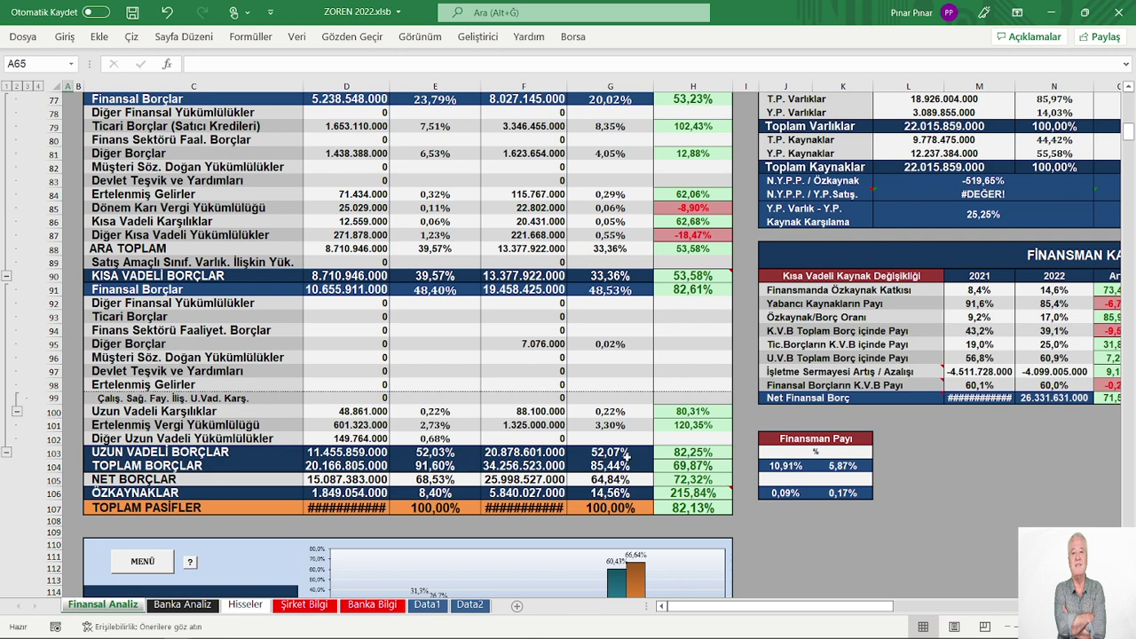
{"action": "scroll", "coordinate": [627, 455], "scroll_direction": "down", "scroll_amount": 2}
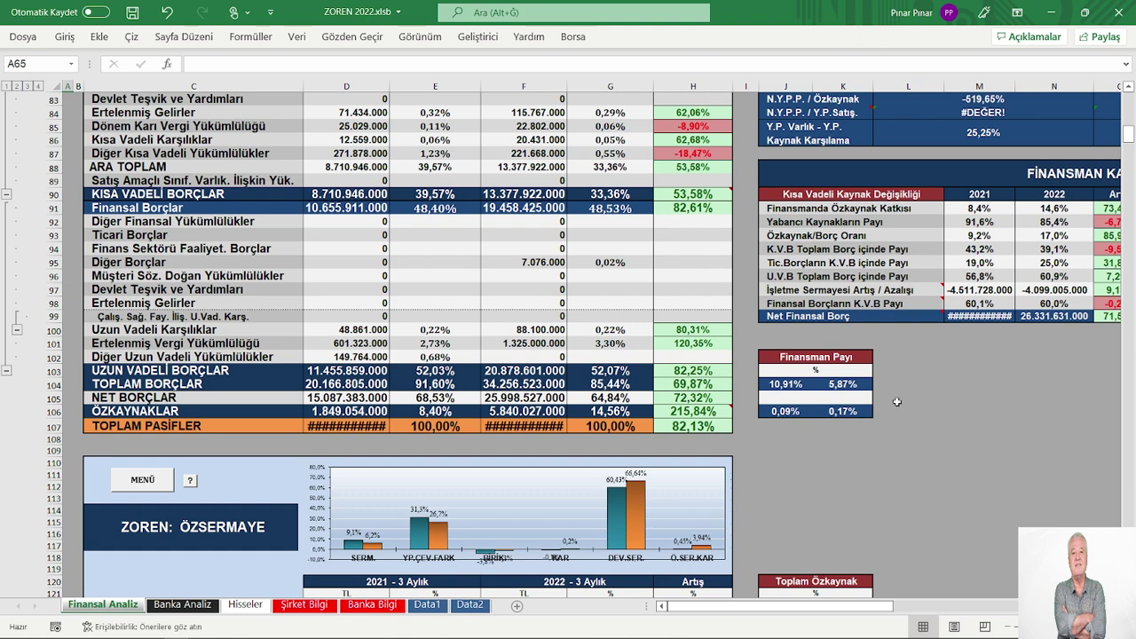
Step: Examine the FİNANSMAN KAYNAKLARINDA DEĞİŞİKLİK table, covering changes in short-term, long-term, equity and foreign currency funding
{"action": "scroll", "coordinate": [592, 347], "scroll_direction": "right", "scroll_amount": 6}
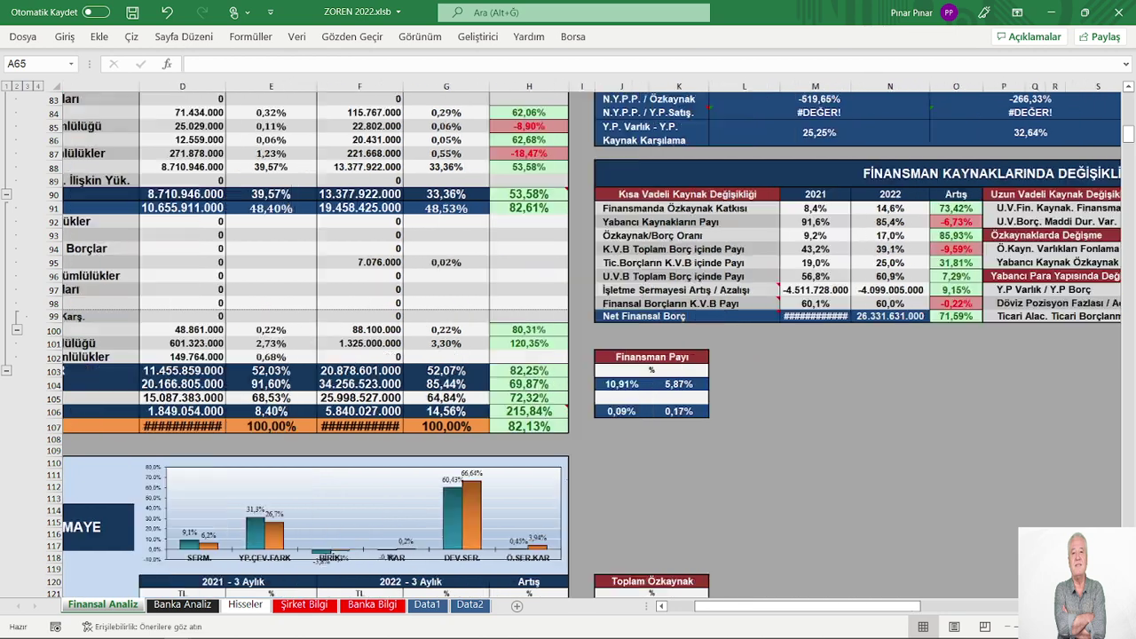
{"action": "scroll", "coordinate": [968, 537], "scroll_direction": "right", "scroll_amount": 1}
{"action": "scroll", "coordinate": [950, 528], "scroll_direction": "up", "scroll_amount": 2}
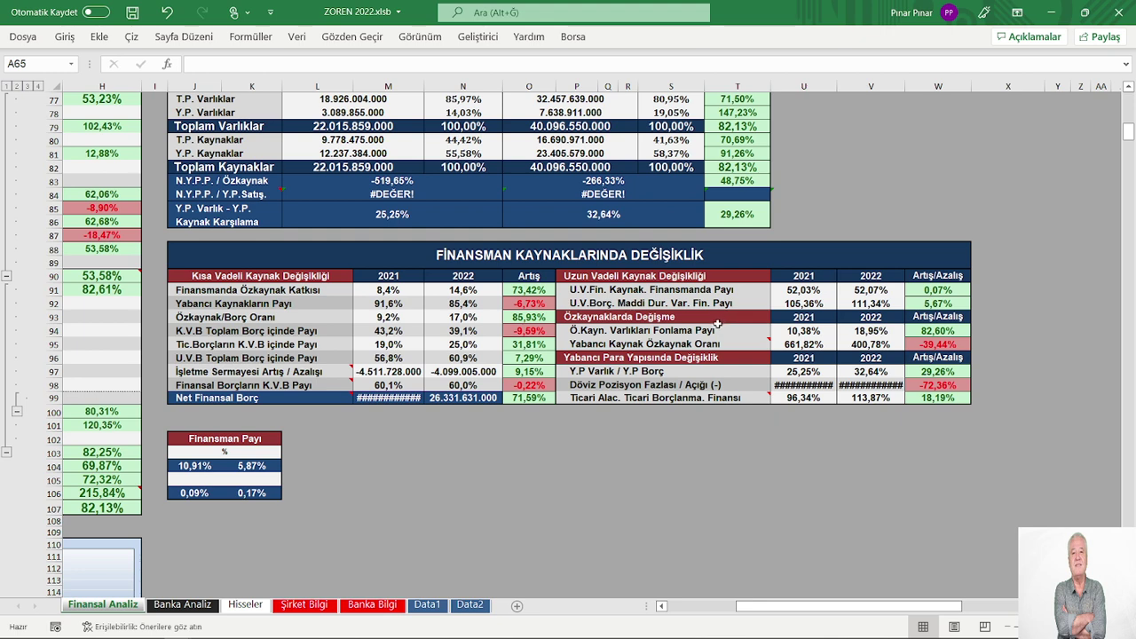
{"action": "mouse_move", "coordinate": [707, 343]}
Step: Move on from the debts to the ÖZSERMAYE section and examine its equity chart and paid-in capital rows
{"action": "left_click", "coordinate": [700, 607]}
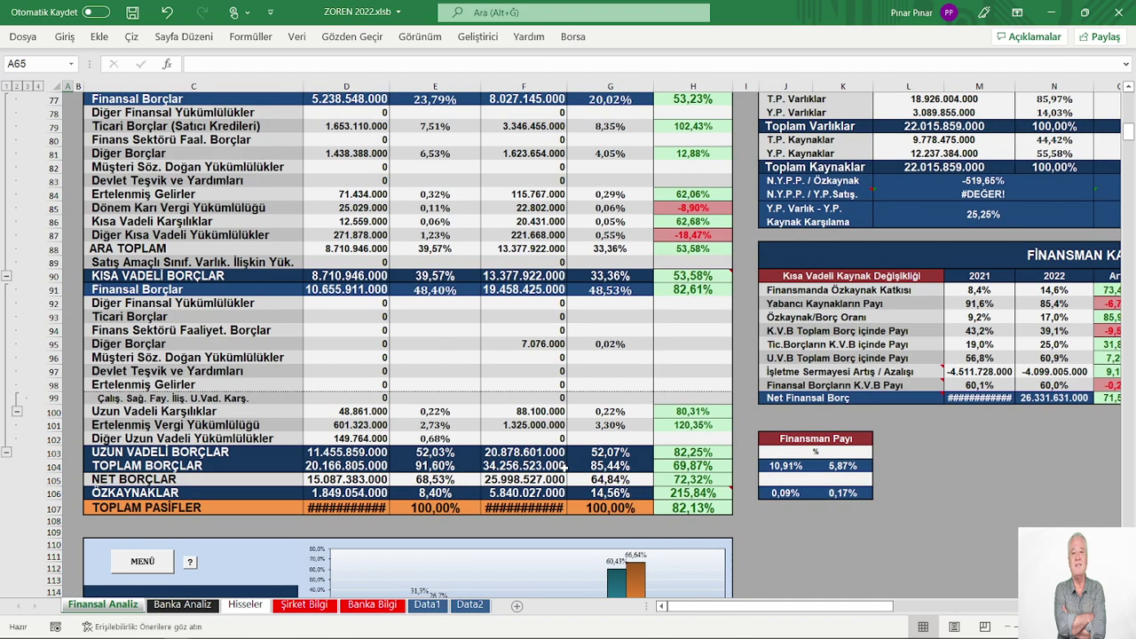
{"action": "scroll", "coordinate": [573, 467], "scroll_direction": "down", "scroll_amount": 8}
{"action": "scroll", "coordinate": [576, 467], "scroll_direction": "down", "scroll_amount": 2}
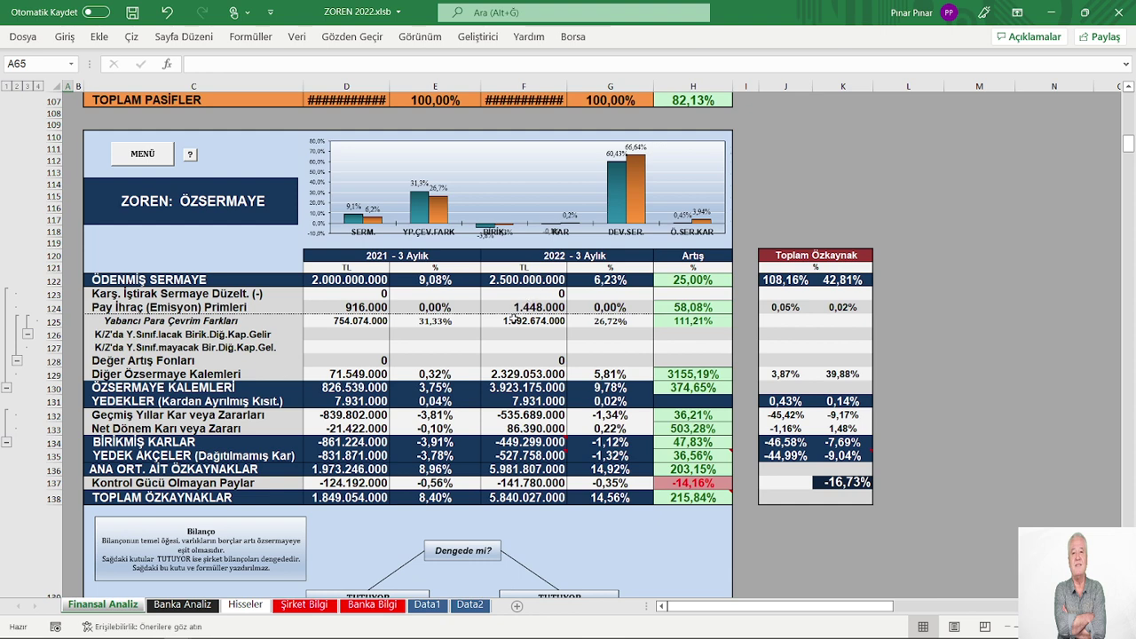
{"action": "mouse_move", "coordinate": [641, 206]}
Step: Leave the equity section for the company and partner profitability diagrams, examine them, and return to the main overview
{"action": "left_click", "coordinate": [143, 158]}
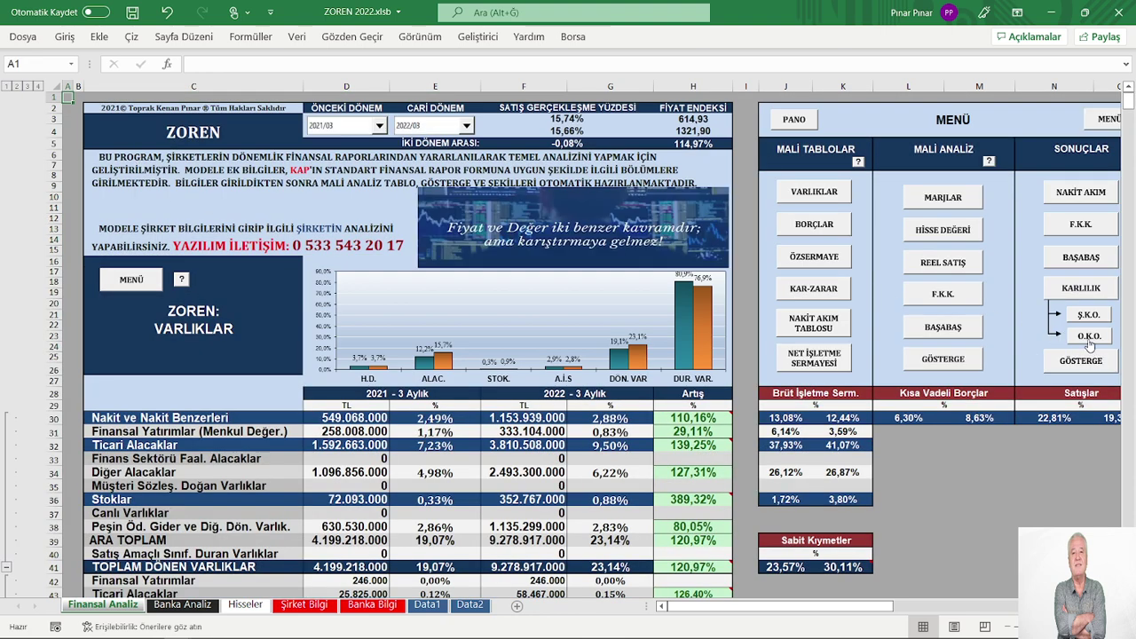
{"action": "left_click", "coordinate": [1096, 359]}
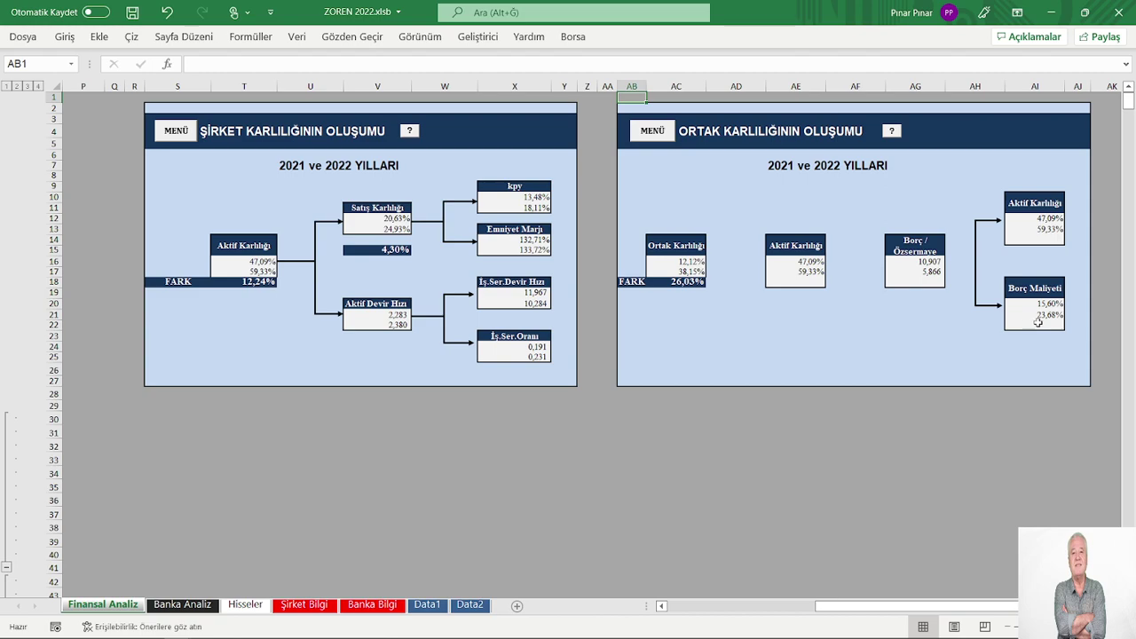
{"action": "left_click", "coordinate": [183, 133]}
Step: Open the KAR - ZARAR statement from the overview, glance at its first-quarter lines, and return to the overview
{"action": "scroll", "coordinate": [712, 352], "scroll_direction": "down", "scroll_amount": 3}
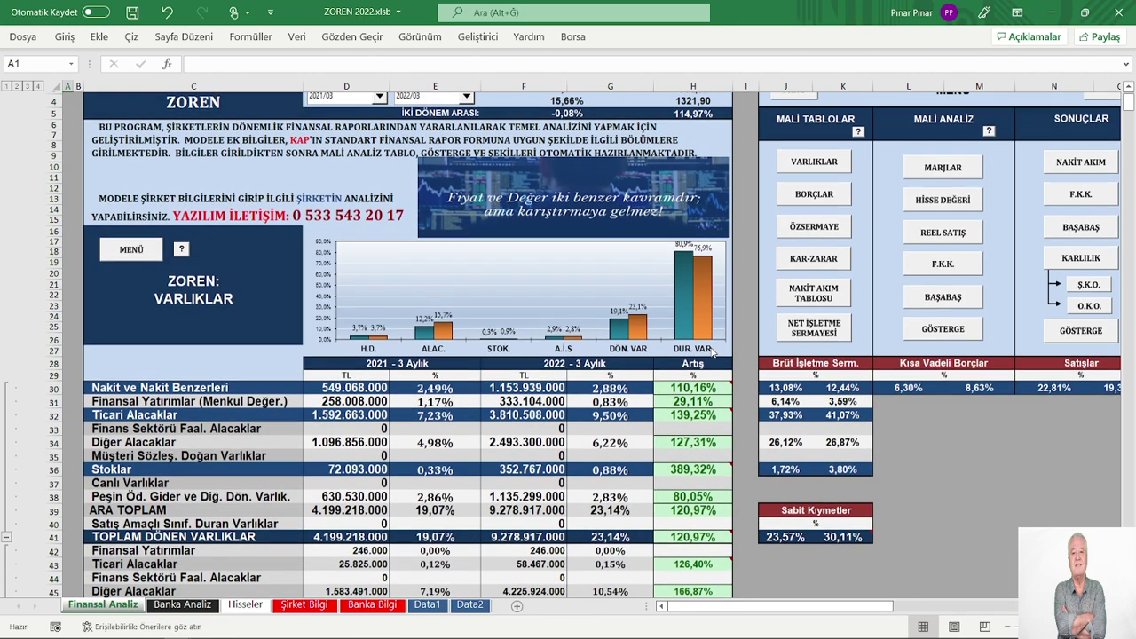
{"action": "scroll", "coordinate": [713, 353], "scroll_direction": "down", "scroll_amount": 1}
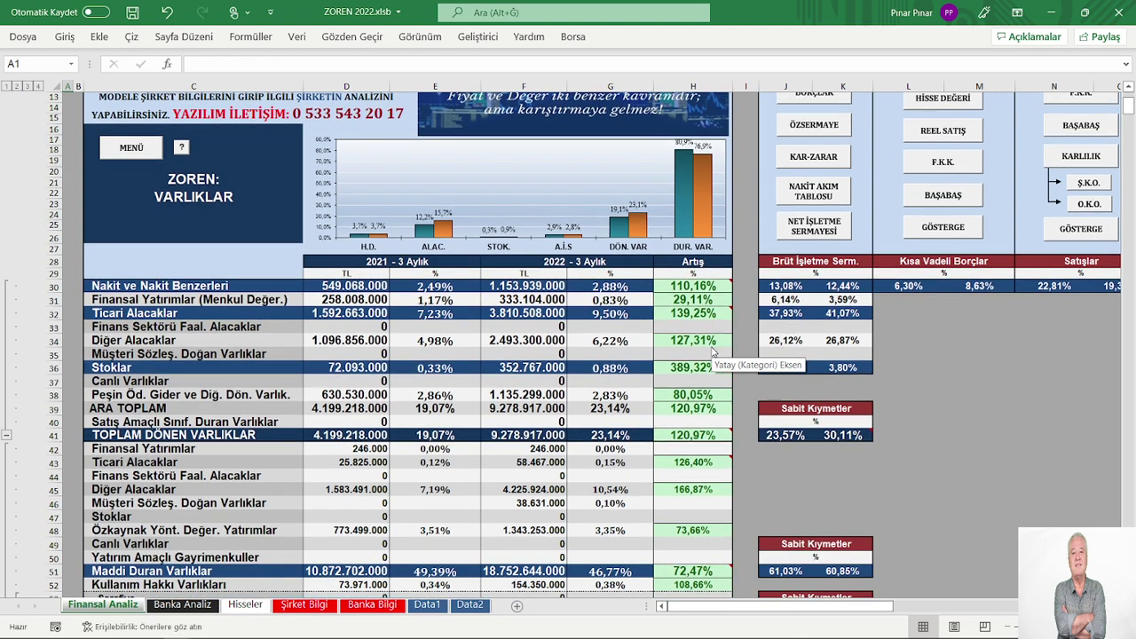
{"action": "scroll", "coordinate": [713, 352], "scroll_direction": "down", "scroll_amount": 1}
{"action": "scroll", "coordinate": [834, 249], "scroll_direction": "up", "scroll_amount": 2}
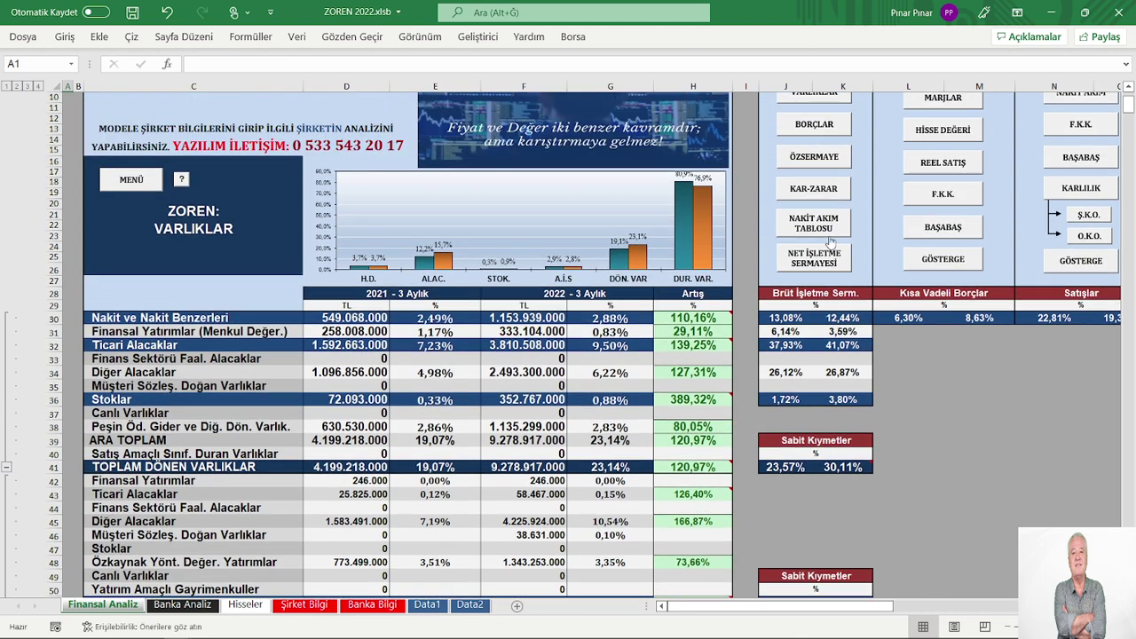
{"action": "left_click", "coordinate": [811, 188]}
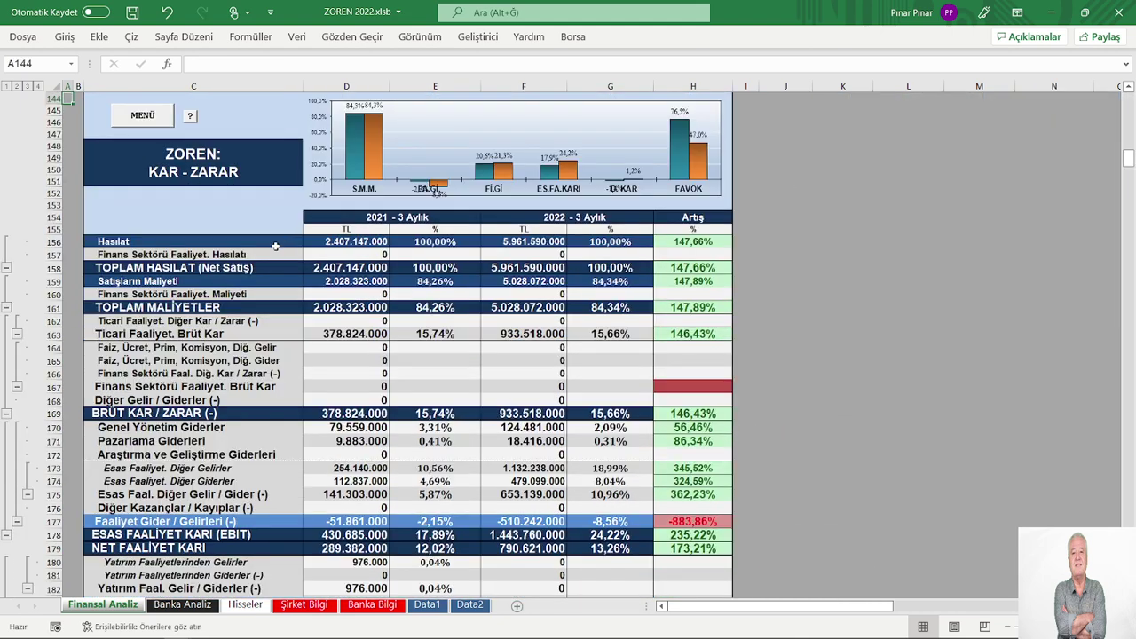
{"action": "left_click", "coordinate": [147, 118]}
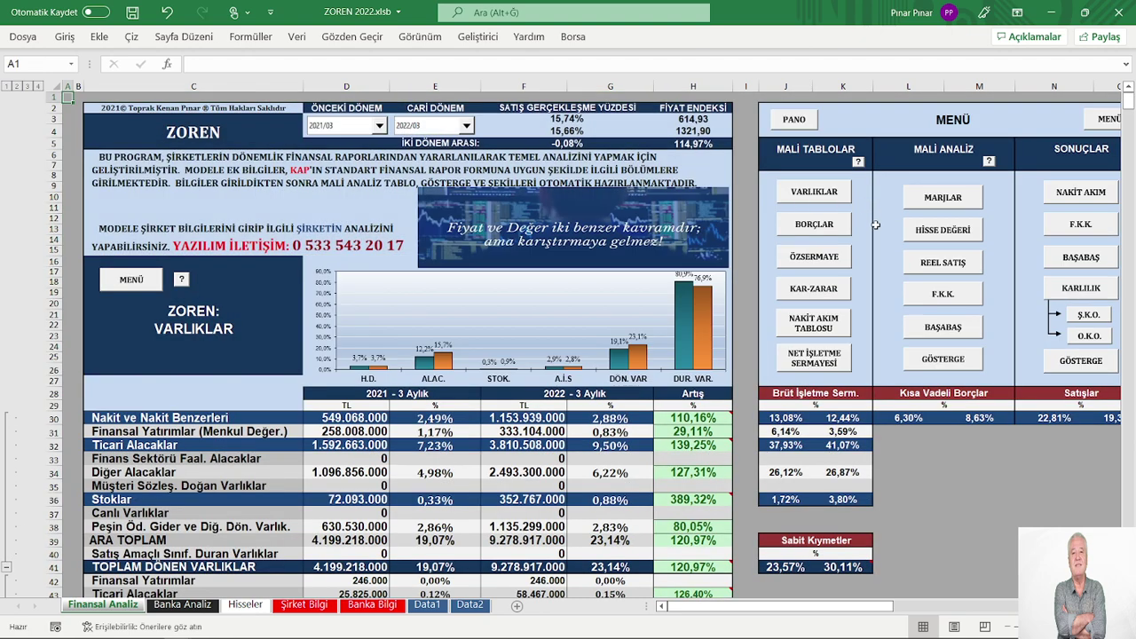
Step: Reopen the ÖZSERMAYE section and examine the equity items, accumulated profits, total equity and their shares of total equity
{"action": "left_click", "coordinate": [814, 256]}
{"action": "scroll", "coordinate": [688, 275], "scroll_direction": "down", "scroll_amount": 1}
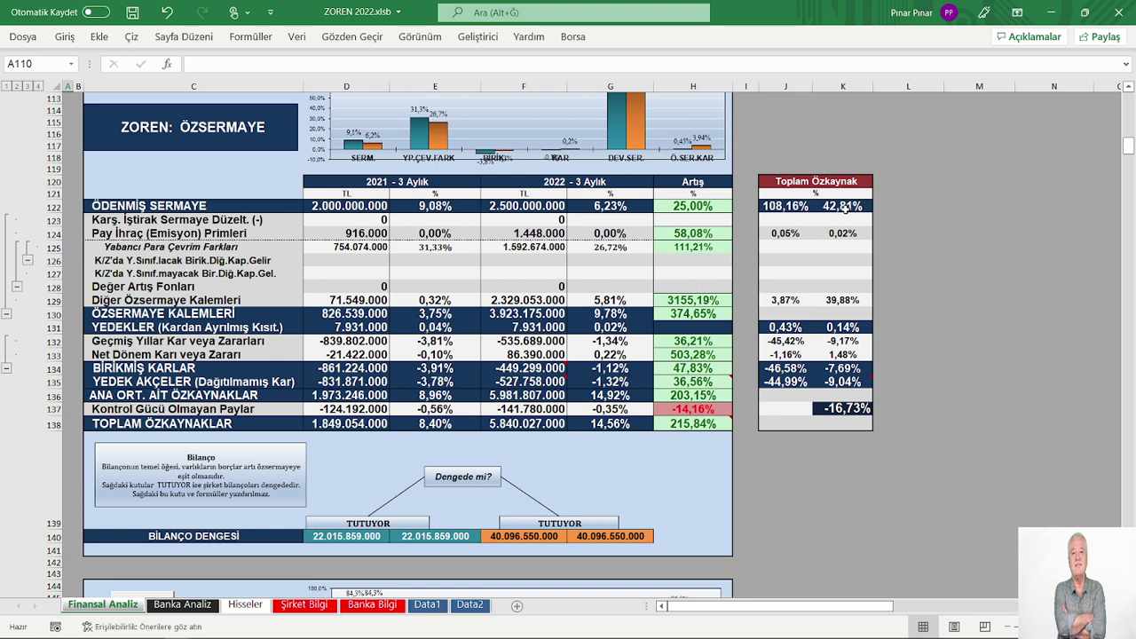
{"action": "scroll", "coordinate": [663, 300], "scroll_direction": "down", "scroll_amount": 1}
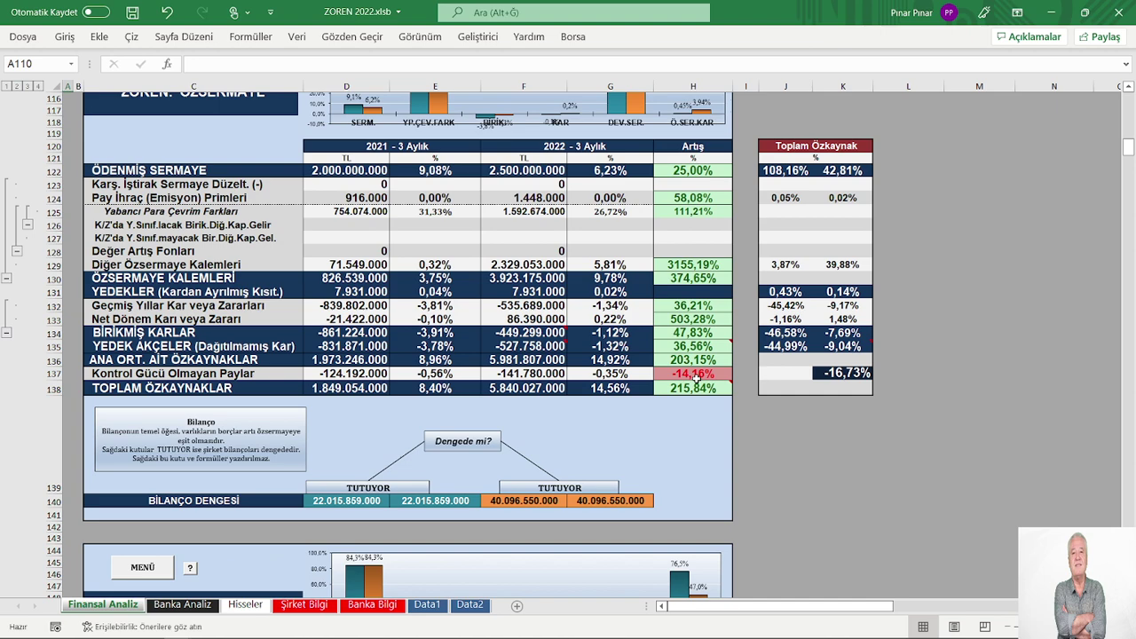
{"action": "scroll", "coordinate": [310, 231], "scroll_direction": "up", "scroll_amount": 1}
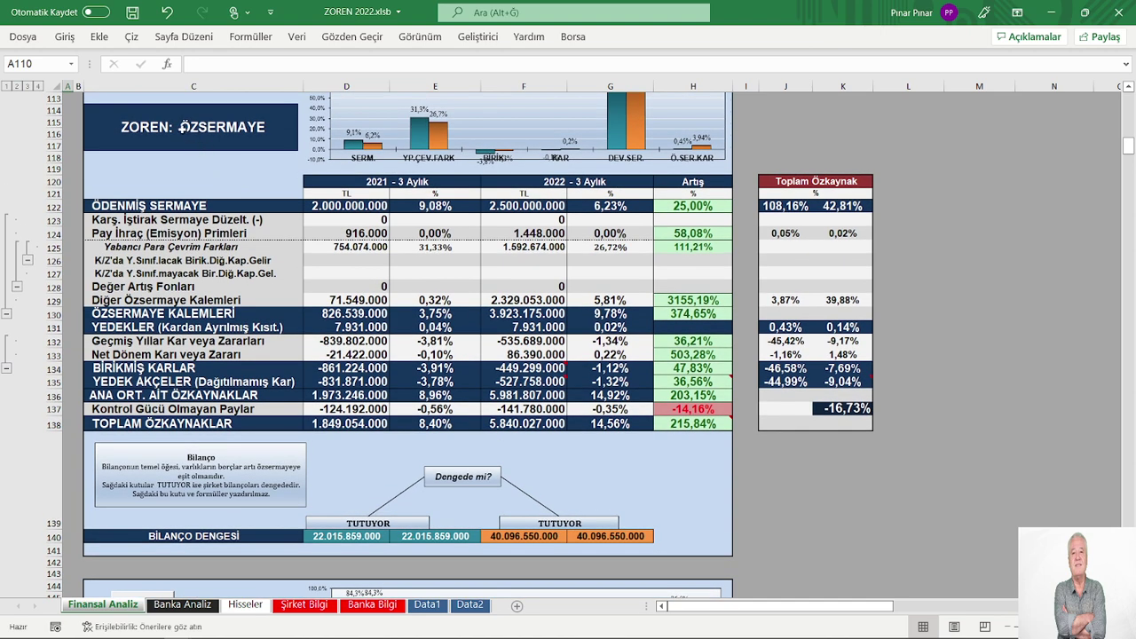
Step: Move on from the equity section to the KAR - ZARAR statement and examine its revenue, cost, gross profit and operating profit lines
{"action": "scroll", "coordinate": [235, 281], "scroll_direction": "down", "scroll_amount": 1}
{"action": "scroll", "coordinate": [400, 515], "scroll_direction": "down", "scroll_amount": 3}
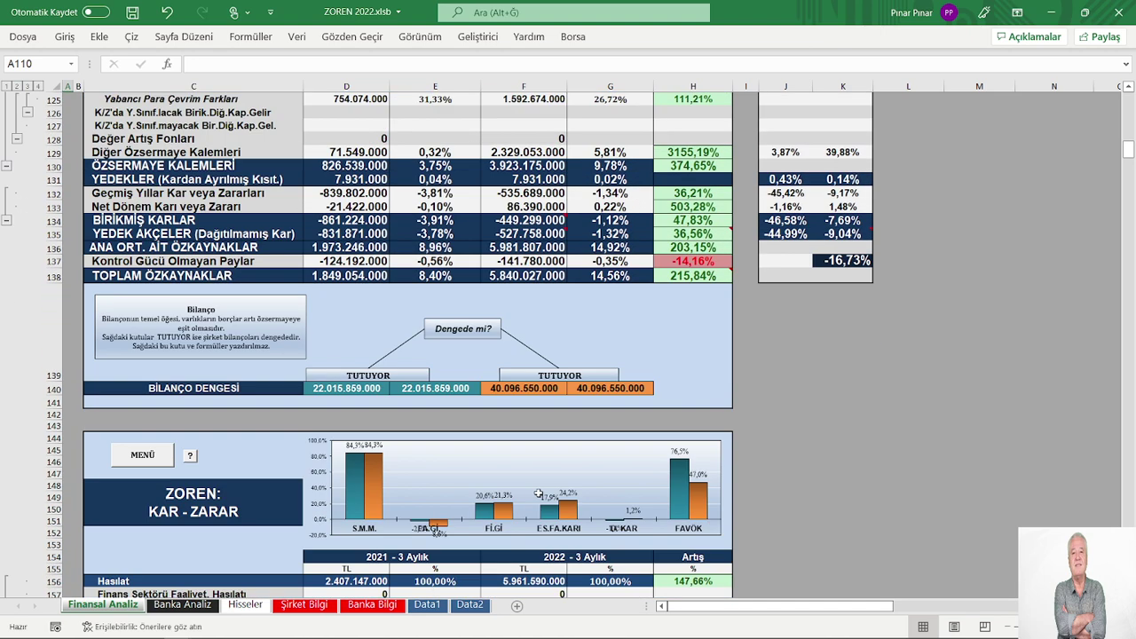
{"action": "scroll", "coordinate": [538, 494], "scroll_direction": "down", "scroll_amount": 6}
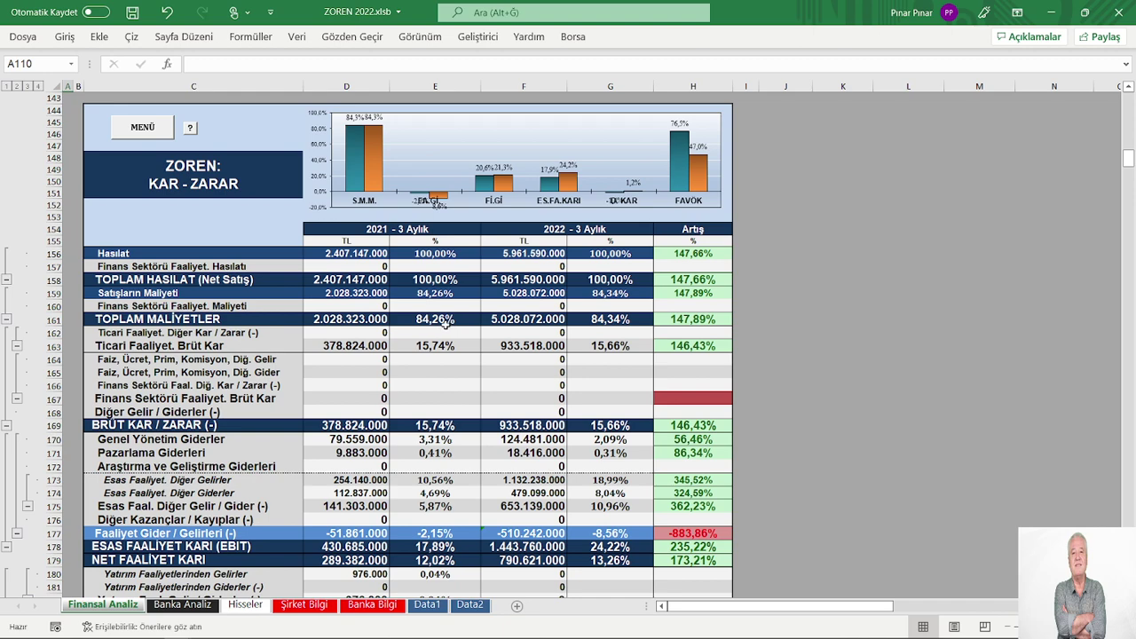
{"action": "scroll", "coordinate": [577, 396], "scroll_direction": "down", "scroll_amount": 2}
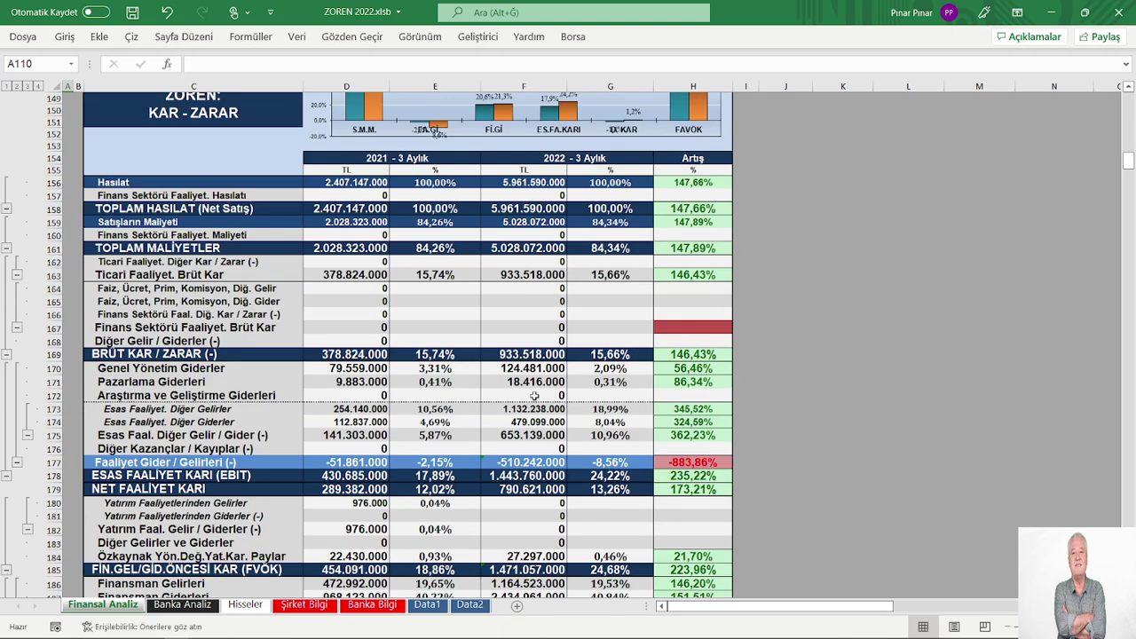
{"action": "scroll", "coordinate": [535, 396], "scroll_direction": "down", "scroll_amount": 1}
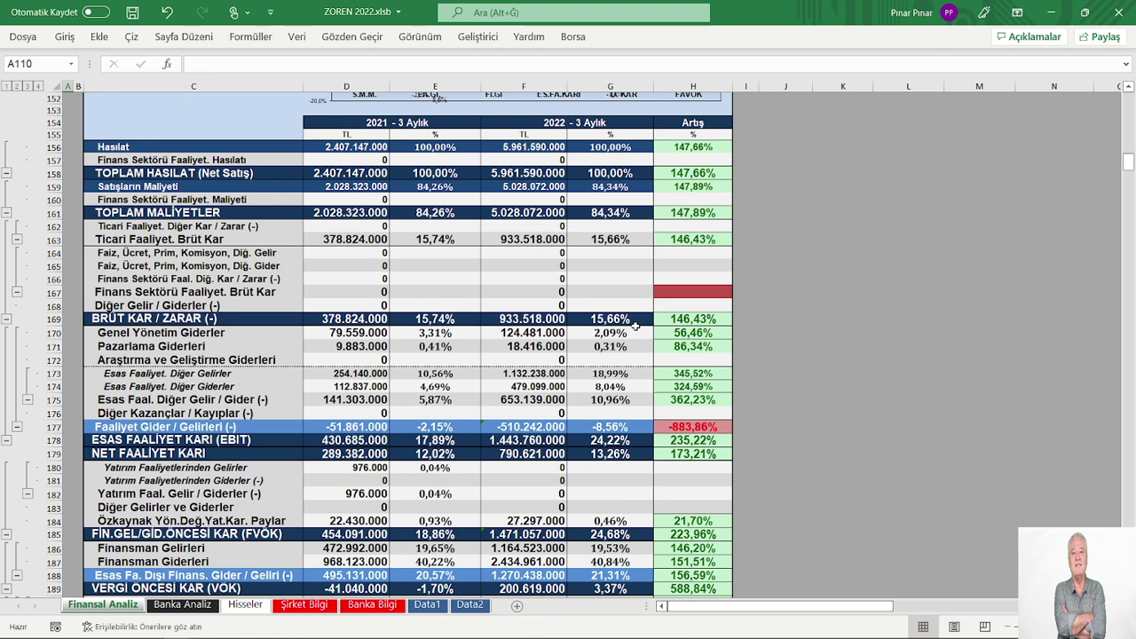
{"action": "scroll", "coordinate": [635, 326], "scroll_direction": "down", "scroll_amount": 2}
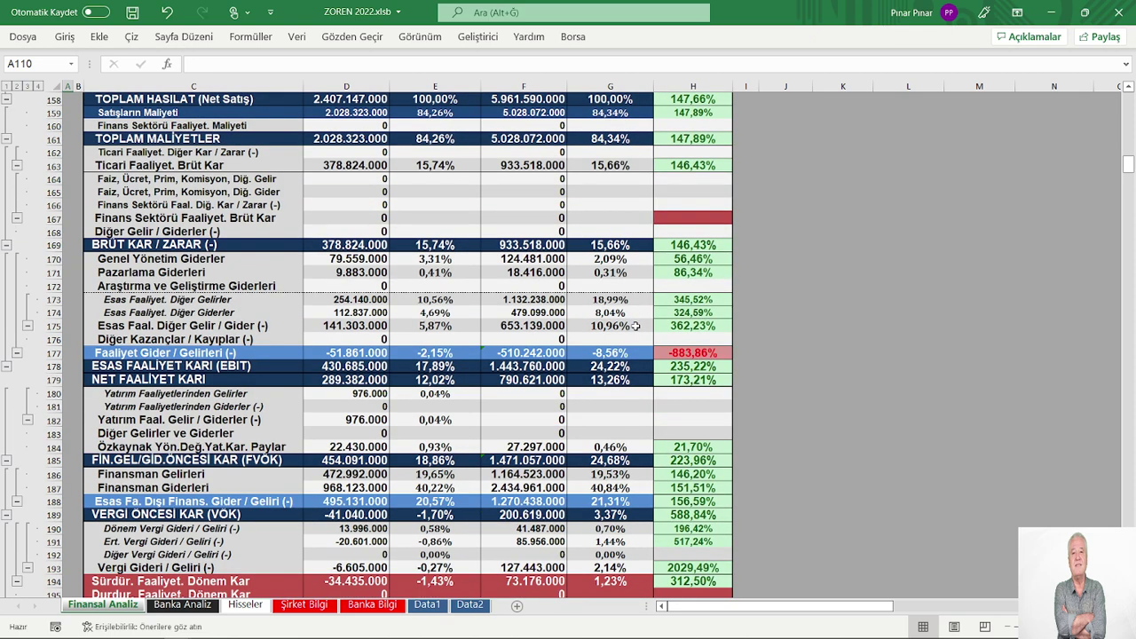
Step: Examine the financing, tax, net period profit, earnings per share and FAVÖK lines of the KAR - ZARAR statement and return to the overview
{"action": "scroll", "coordinate": [636, 327], "scroll_direction": "down", "scroll_amount": 3}
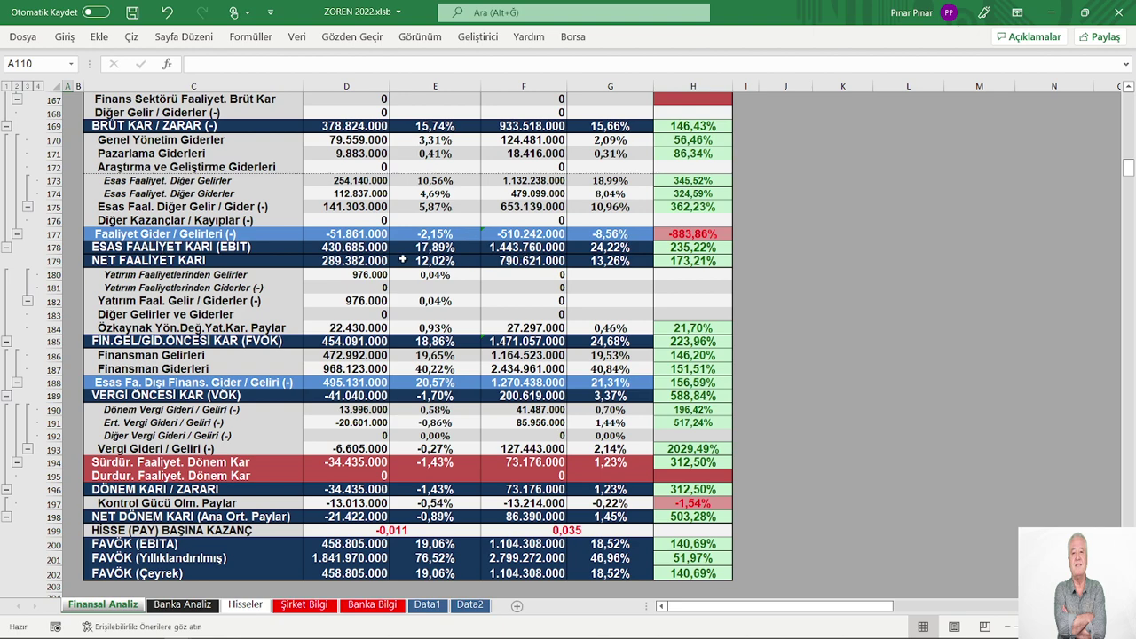
{"action": "scroll", "coordinate": [497, 272], "scroll_direction": "down", "scroll_amount": 2}
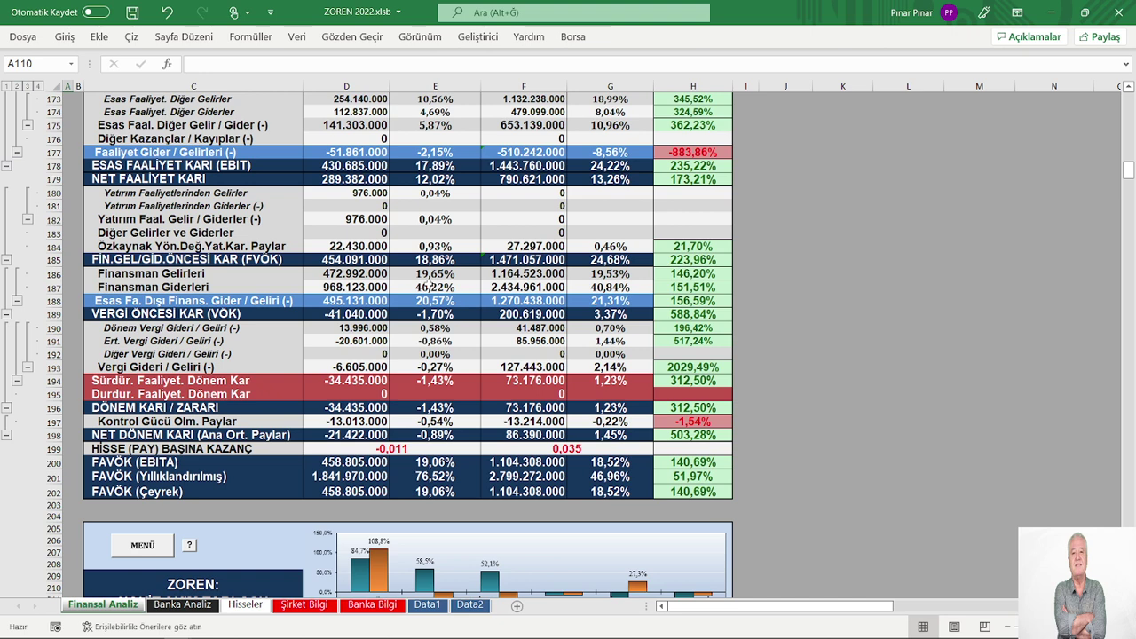
{"action": "scroll", "coordinate": [430, 287], "scroll_direction": "down", "scroll_amount": 1}
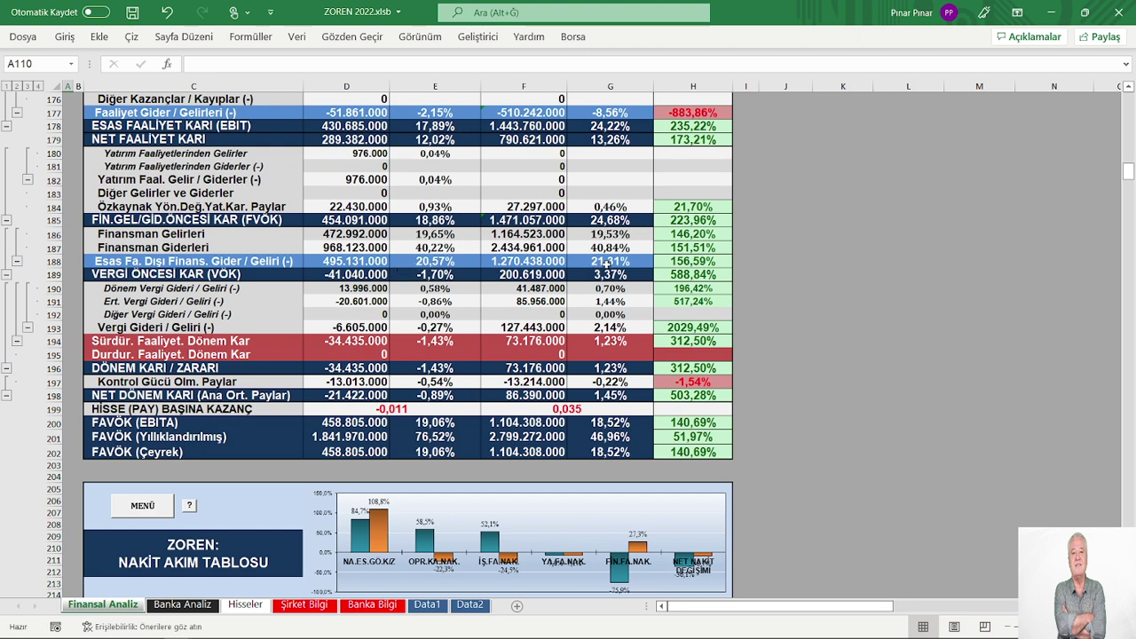
{"action": "scroll", "coordinate": [608, 264], "scroll_direction": "down", "scroll_amount": 1}
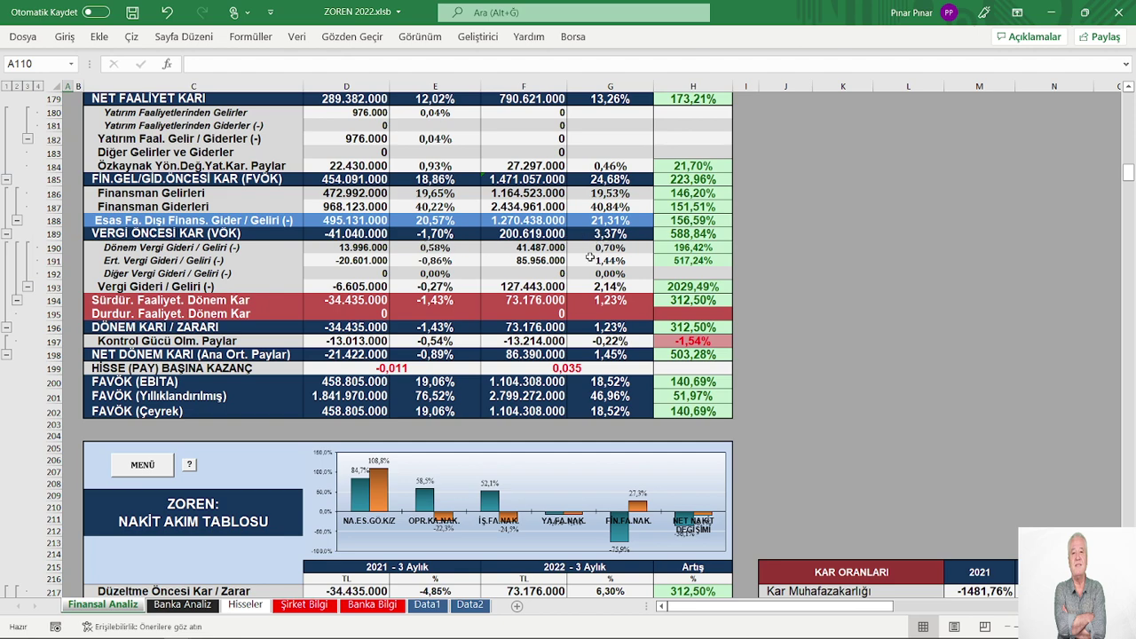
{"action": "scroll", "coordinate": [590, 256], "scroll_direction": "down", "scroll_amount": 2}
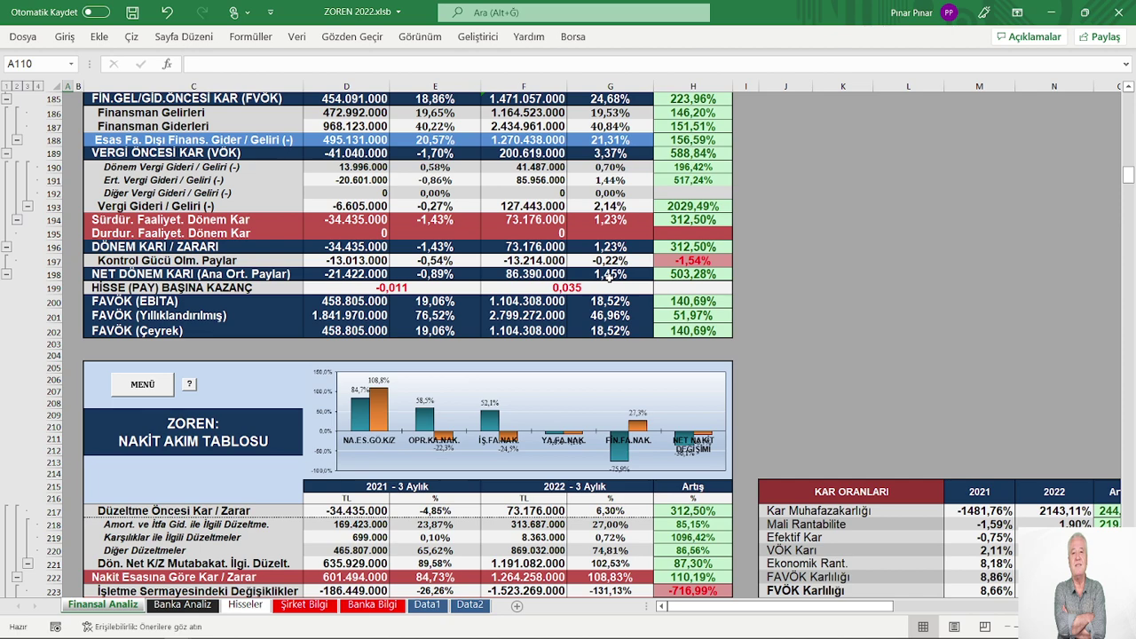
{"action": "left_click", "coordinate": [149, 385]}
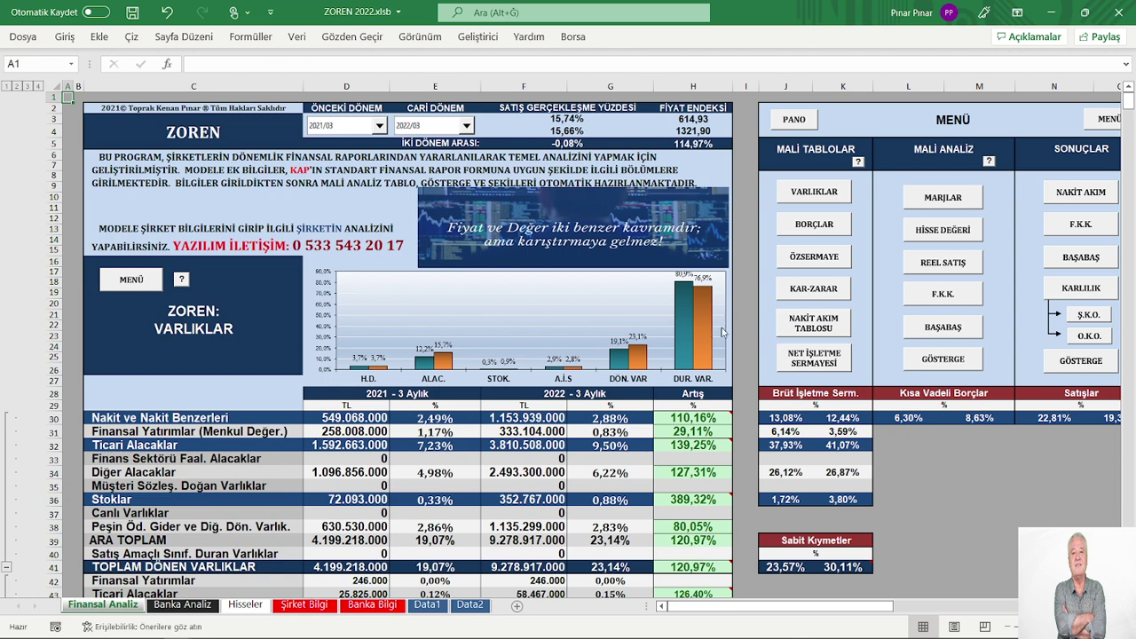
Step: Open the NAKİT AKIM TABLOSU section and examine its cash flow lines and the adjacent KAR ORANLARI table
{"action": "left_click", "coordinate": [806, 322]}
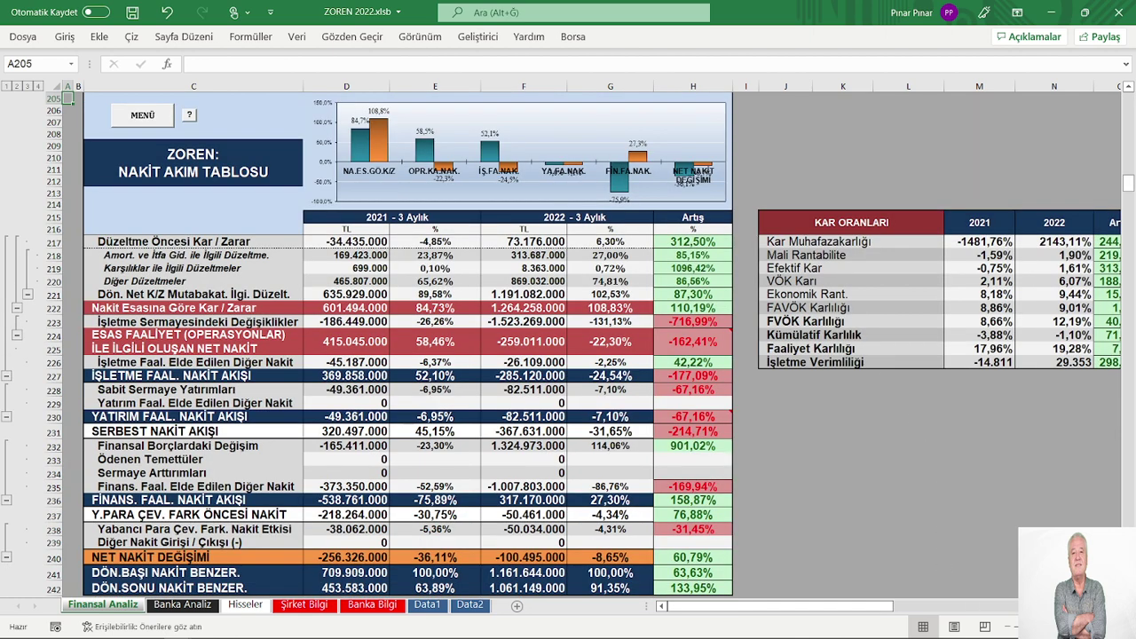
{"action": "scroll", "coordinate": [868, 492], "scroll_direction": "right", "scroll_amount": 3}
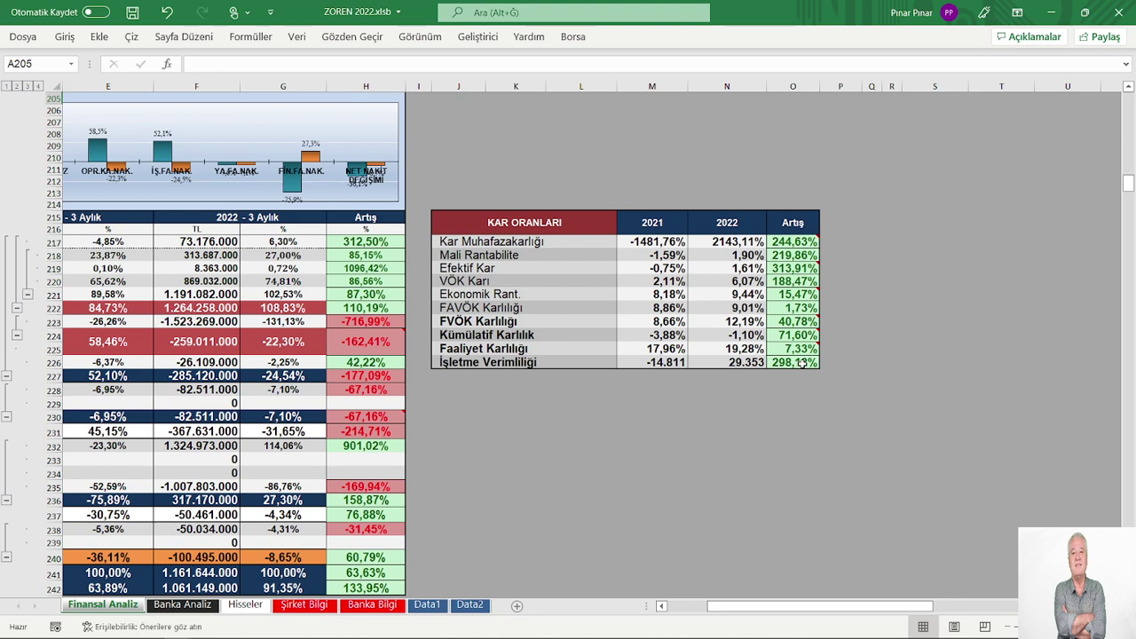
{"action": "mouse_move", "coordinate": [123, 631]}
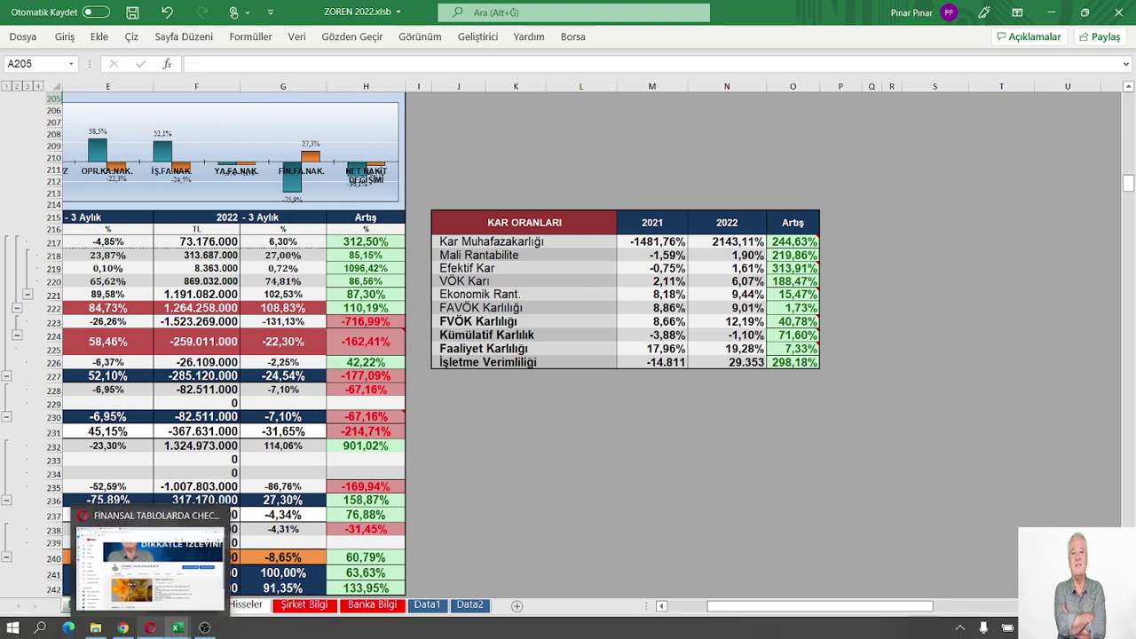
Step: Run the GÜNCELLE update on the Şirket Bilgi sheet and return to the KAR ORANLARI table on the Finansal Analiz sheet
{"action": "left_click", "coordinate": [301, 606]}
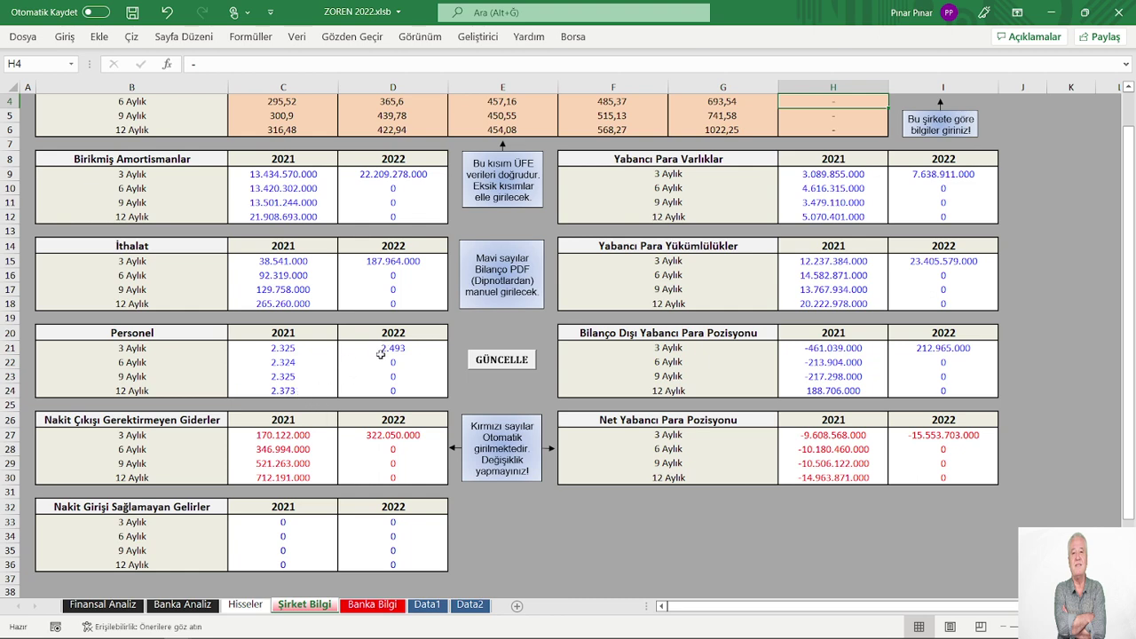
{"action": "left_click", "coordinate": [500, 365]}
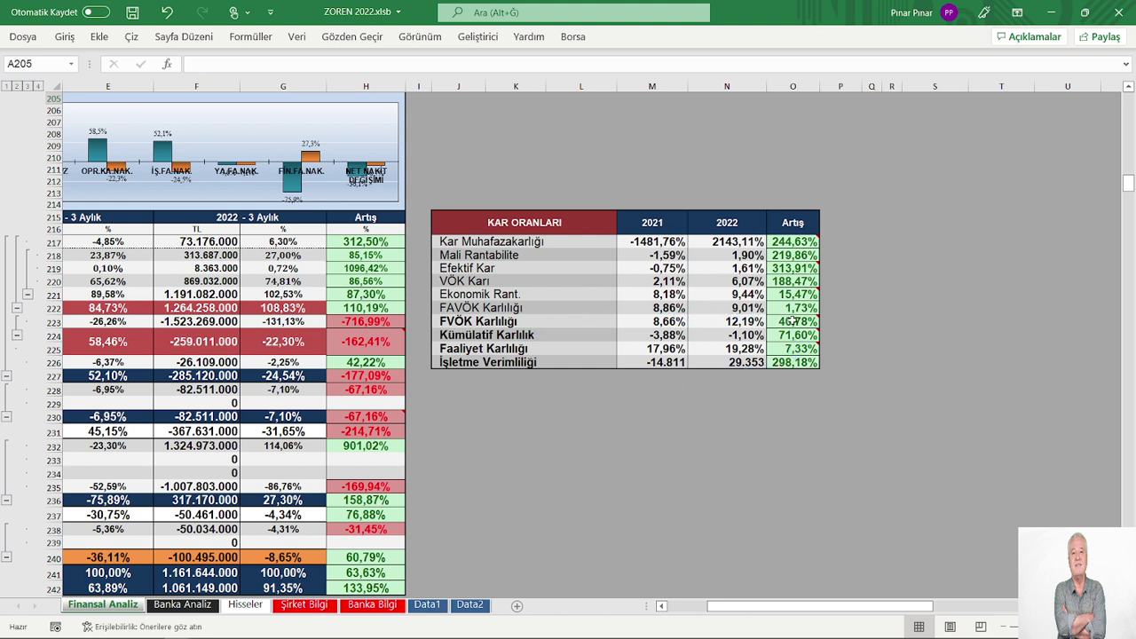
{"action": "mouse_move", "coordinate": [800, 323]}
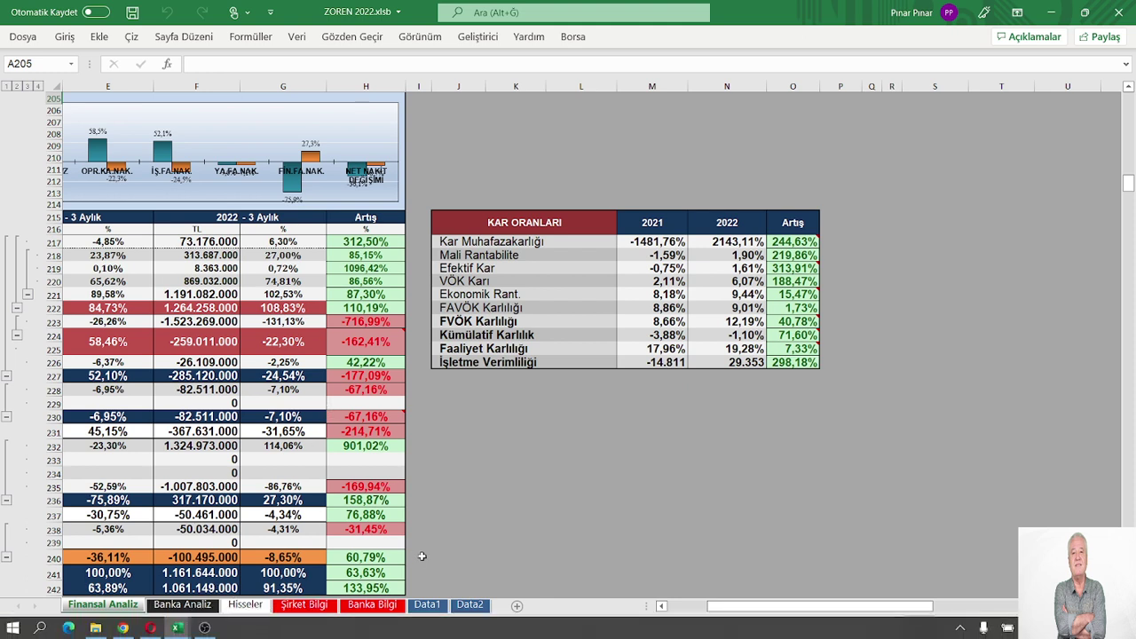
Step: Revisit the cash flow table and read its NAKİT (PARA) AKIM DEĞERLEME notes on operating, investing and financing cash ratios
{"action": "left_click", "coordinate": [661, 605]}
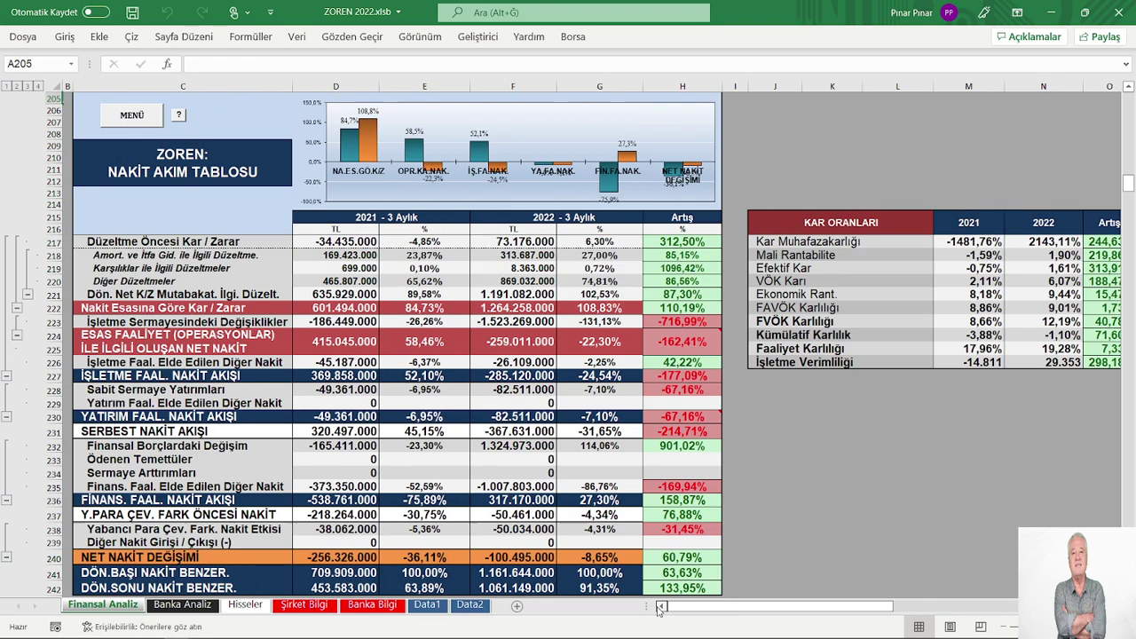
{"action": "left_click", "coordinate": [190, 116]}
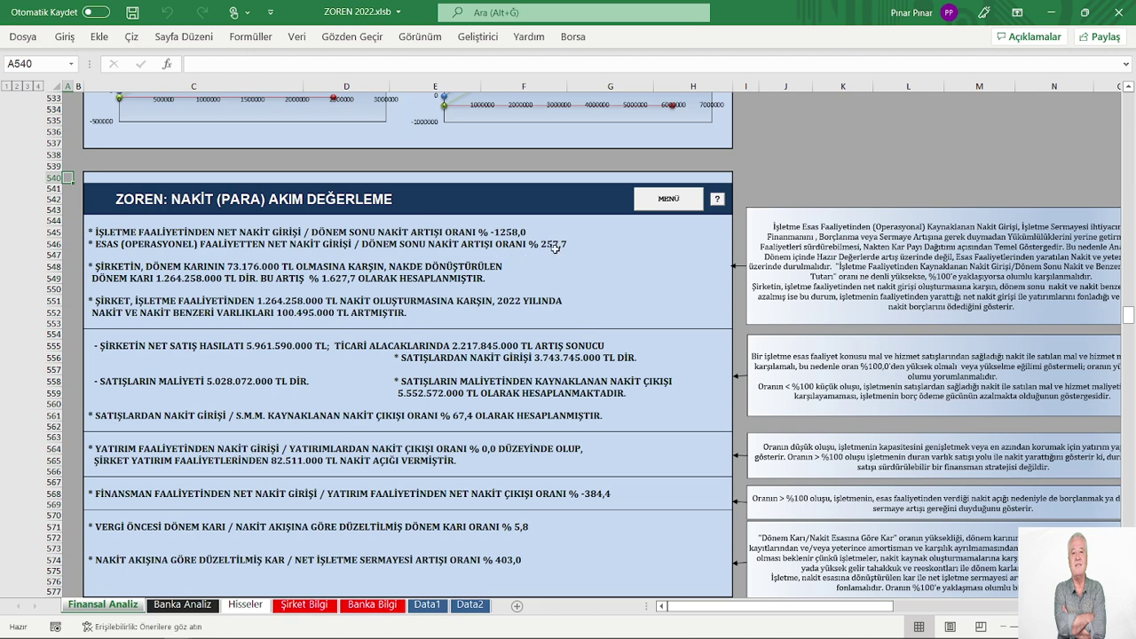
{"action": "scroll", "coordinate": [546, 266], "scroll_direction": "down", "scroll_amount": 4}
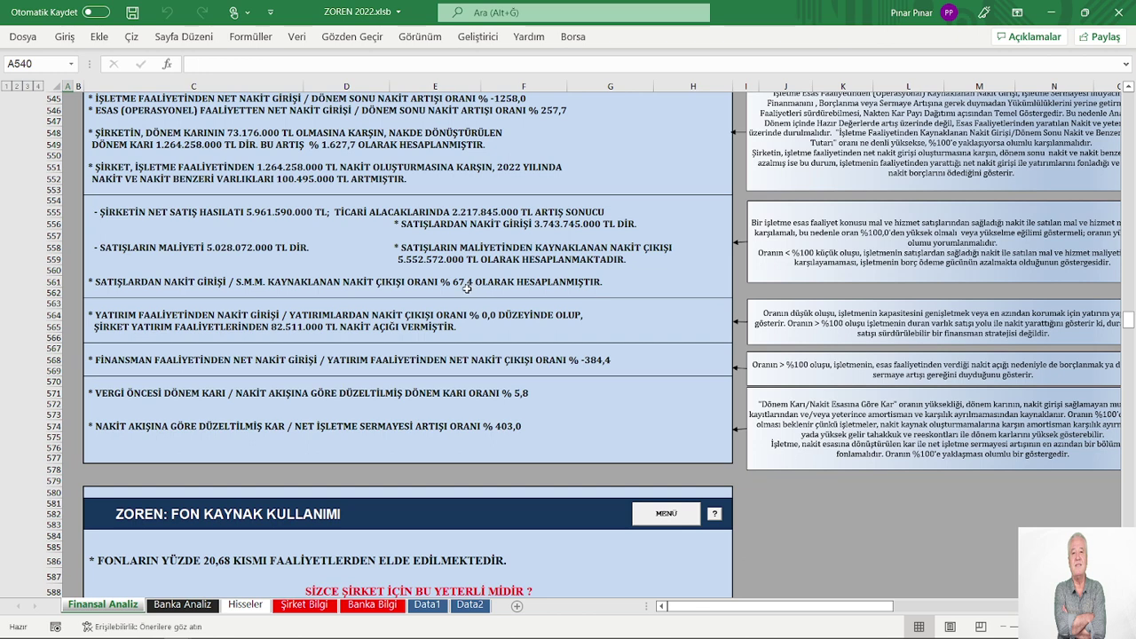
{"action": "scroll", "coordinate": [463, 301], "scroll_direction": "down", "scroll_amount": 1}
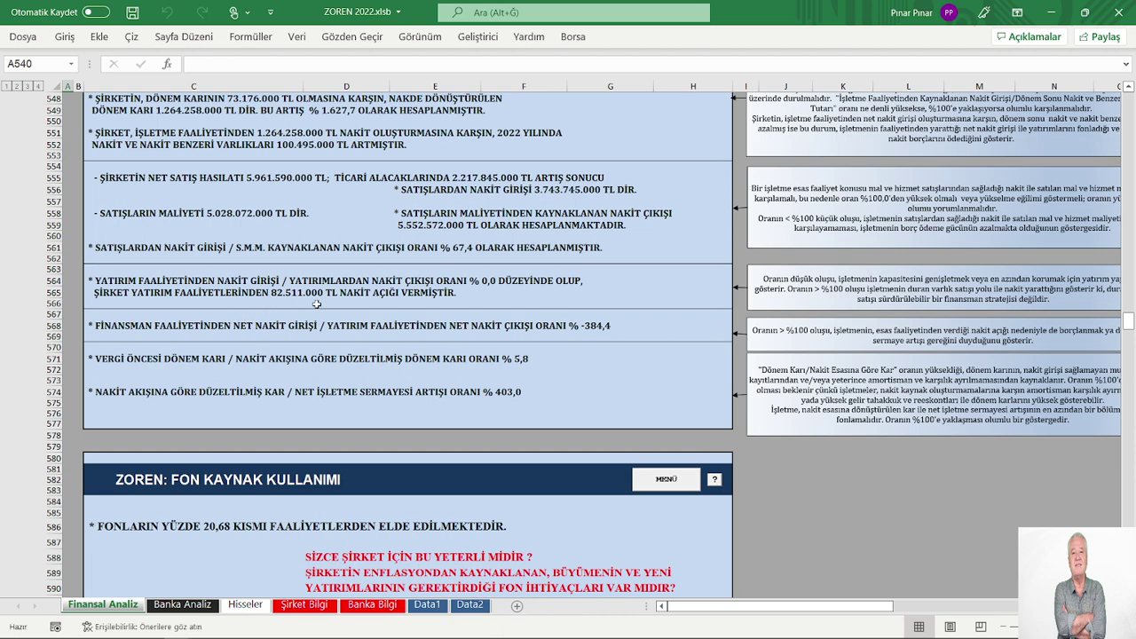
{"action": "scroll", "coordinate": [325, 307], "scroll_direction": "down", "scroll_amount": 2}
{"action": "scroll", "coordinate": [330, 307], "scroll_direction": "down", "scroll_amount": 1}
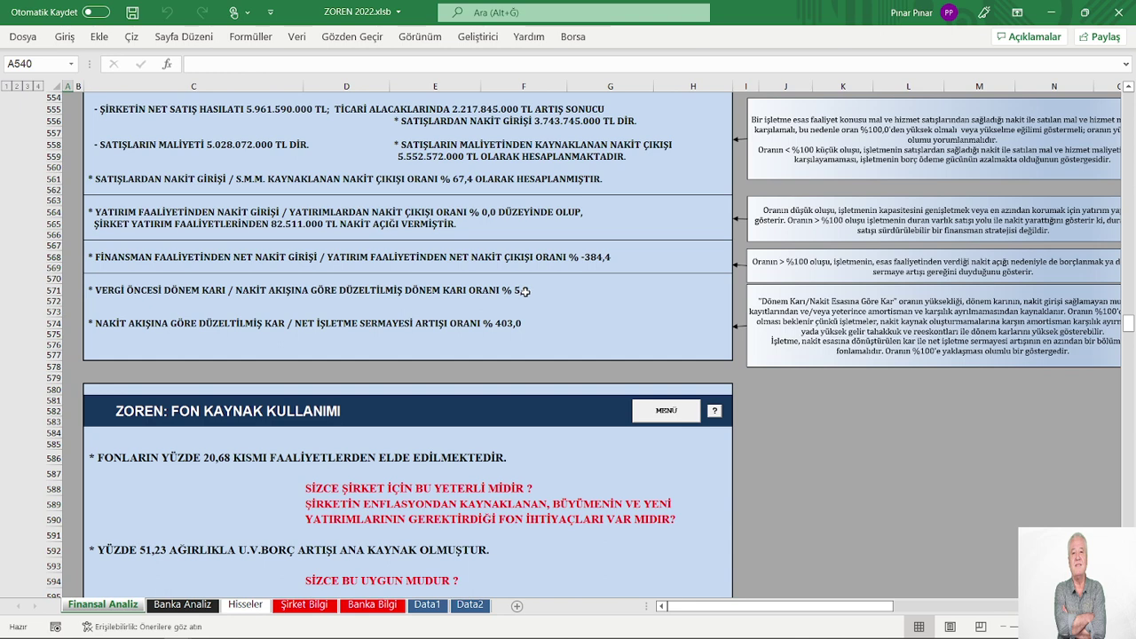
Step: Read the FON KAYNAK KULLANIMI and BAŞABAŞ evaluation notes and return to the main overview
{"action": "scroll", "coordinate": [525, 293], "scroll_direction": "down", "scroll_amount": 5}
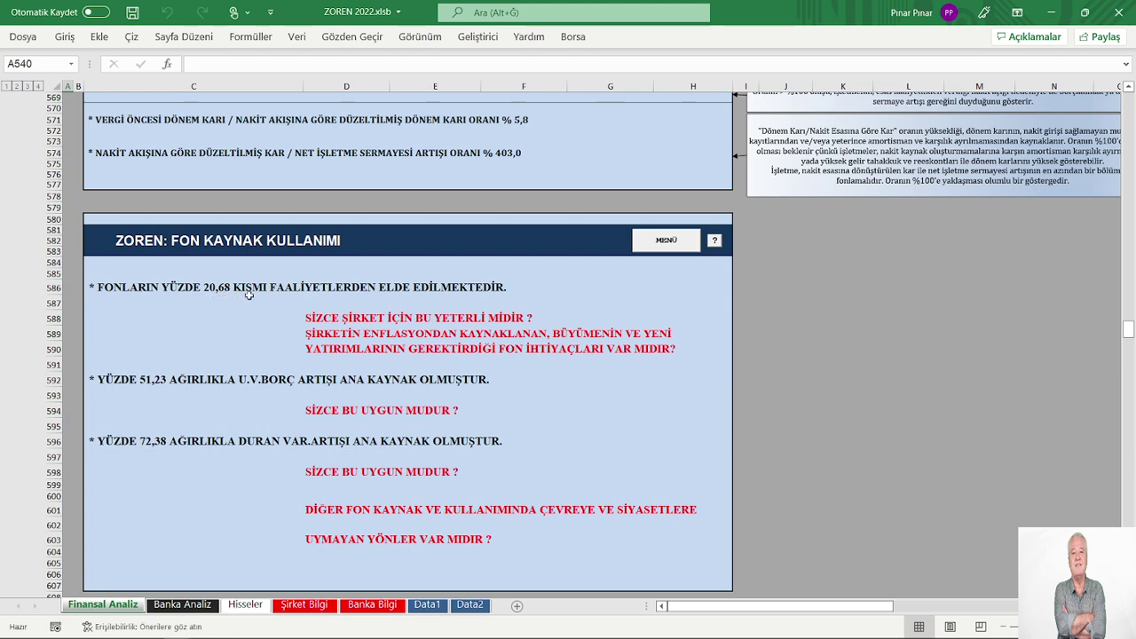
{"action": "scroll", "coordinate": [287, 304], "scroll_direction": "down", "scroll_amount": 2}
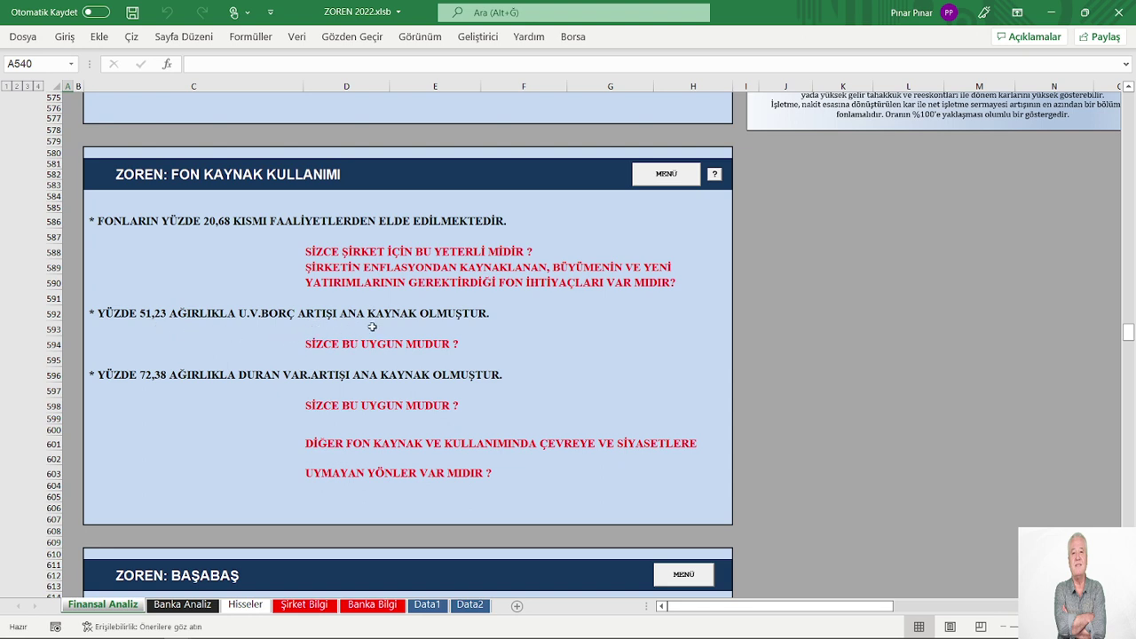
{"action": "scroll", "coordinate": [306, 325], "scroll_direction": "down", "scroll_amount": 2}
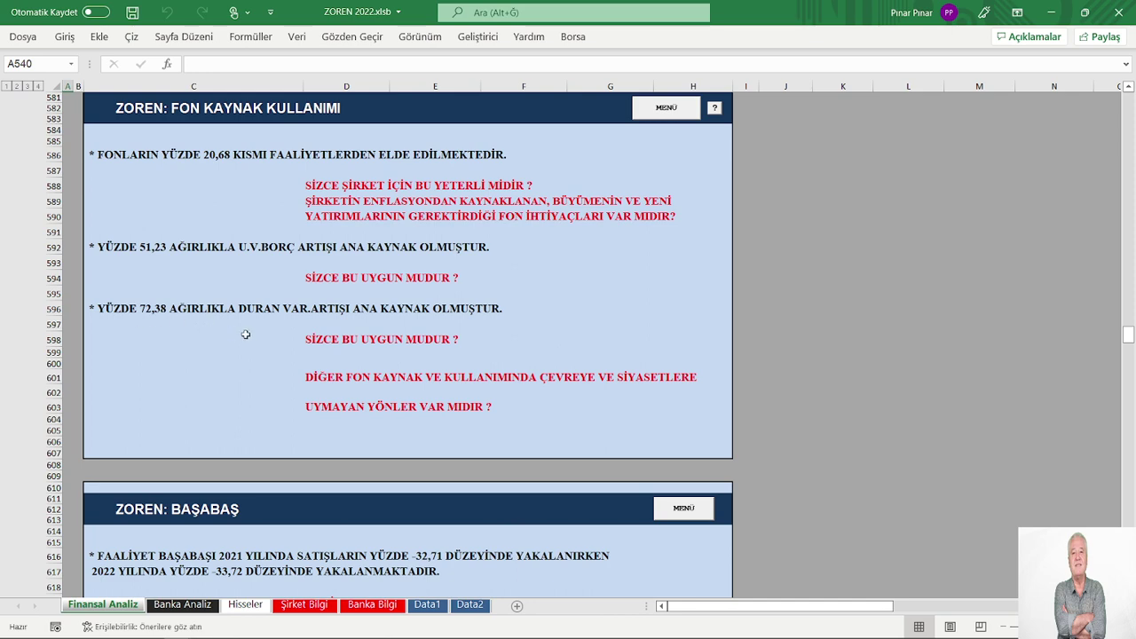
{"action": "scroll", "coordinate": [307, 346], "scroll_direction": "down", "scroll_amount": 3}
{"action": "scroll", "coordinate": [348, 360], "scroll_direction": "down", "scroll_amount": 3}
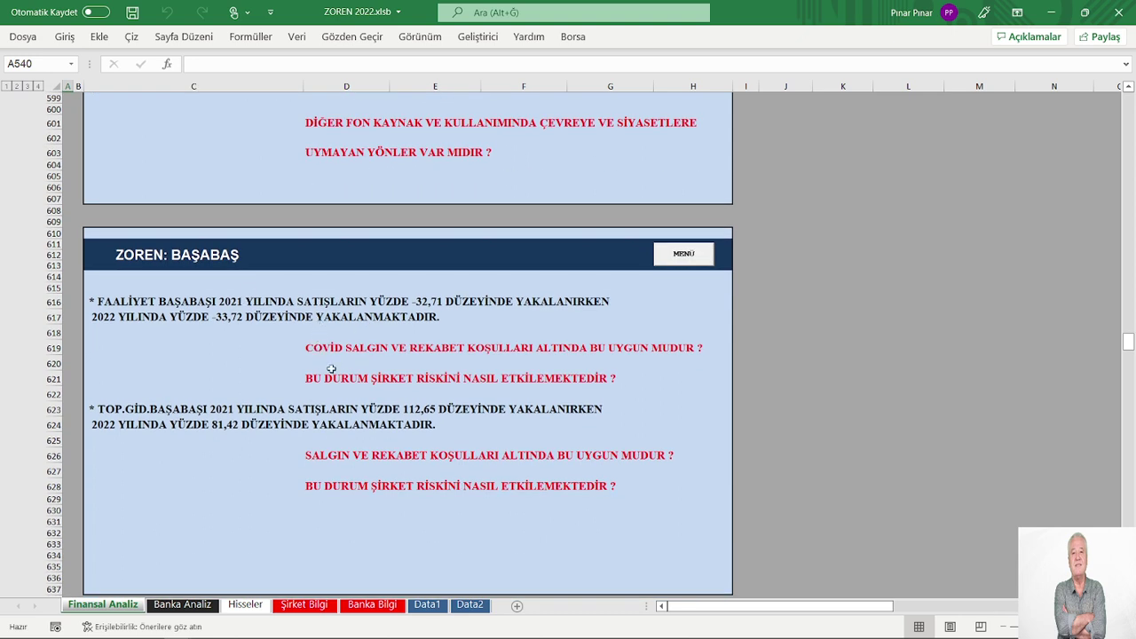
{"action": "scroll", "coordinate": [330, 368], "scroll_direction": "down", "scroll_amount": 1}
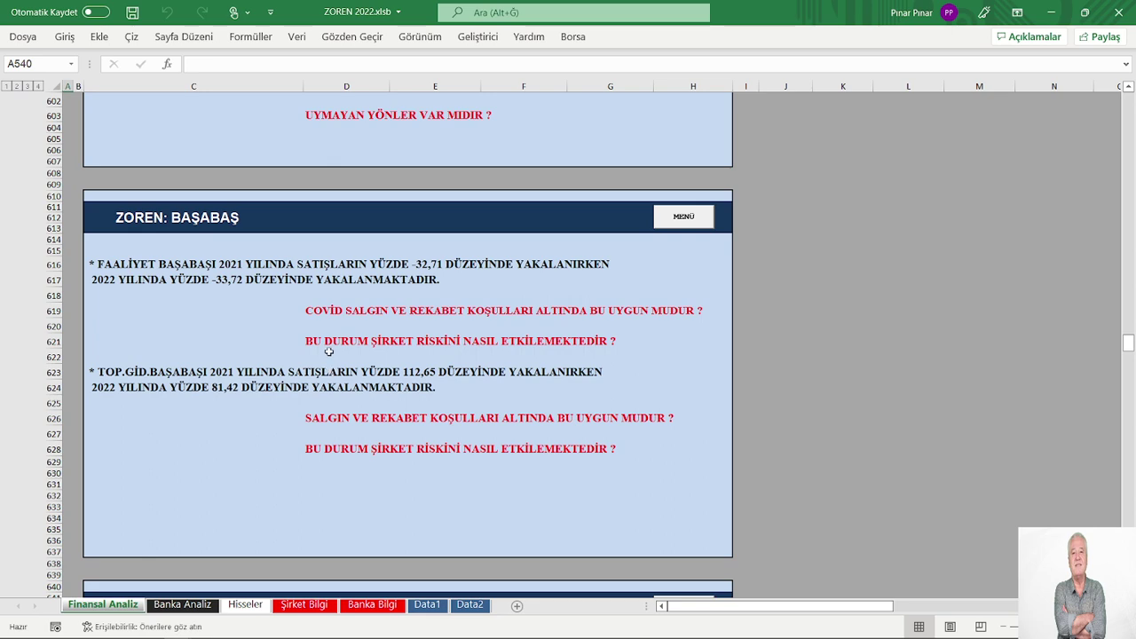
{"action": "left_click", "coordinate": [685, 217]}
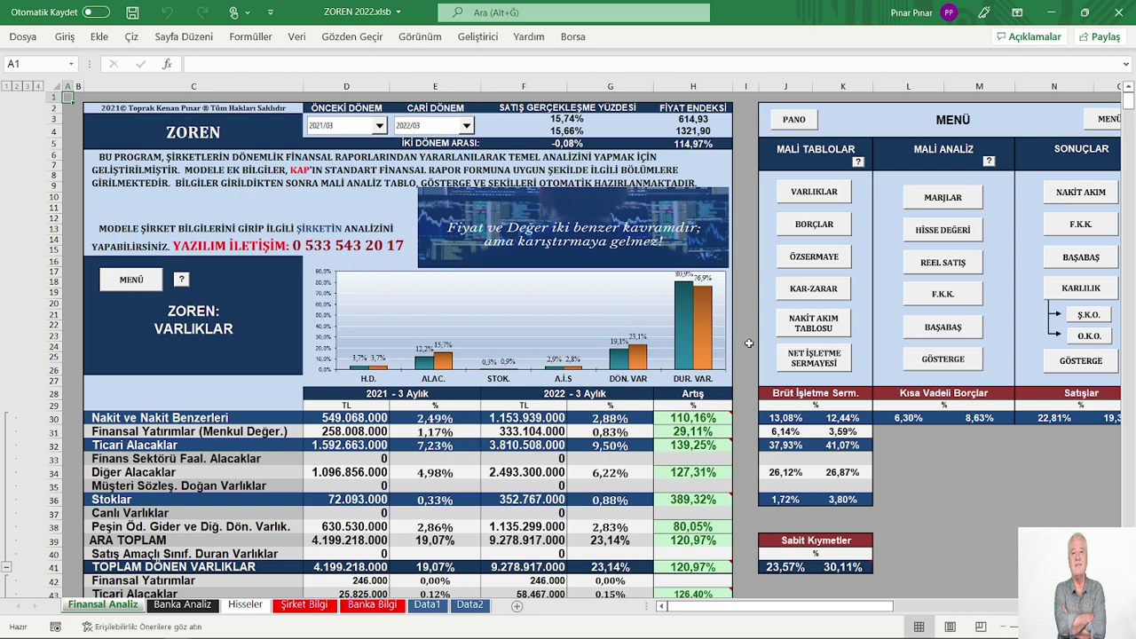
Step: Examine the NET İŞLETME SERMAYESİ section, return to the overview and open the GÖSTERGELER ratios section
{"action": "left_click", "coordinate": [812, 362]}
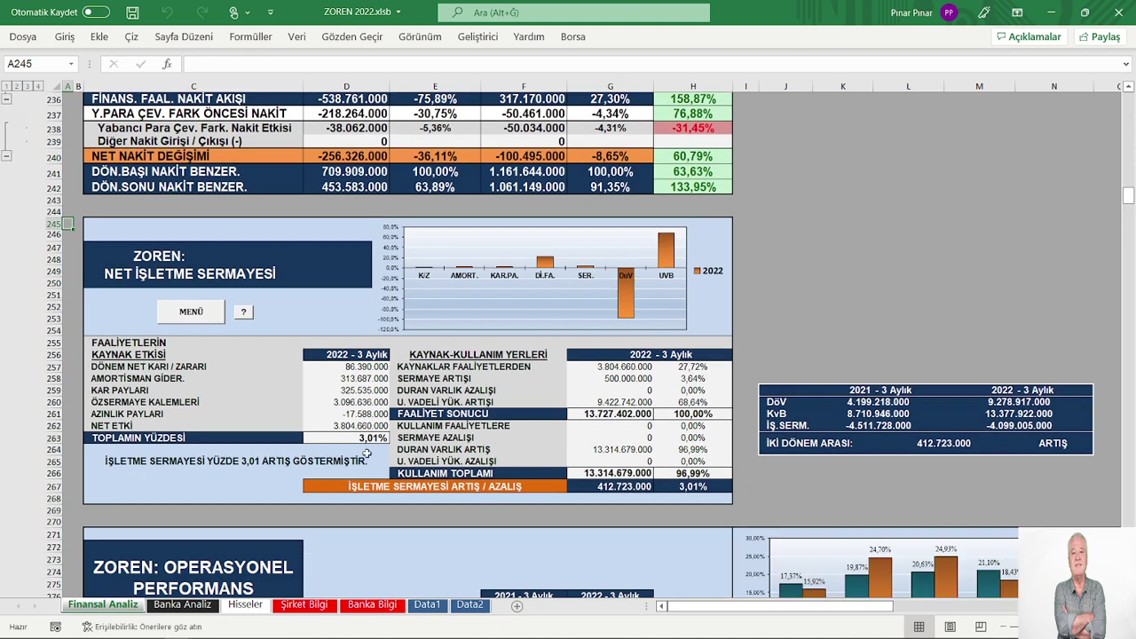
{"action": "left_click", "coordinate": [193, 312]}
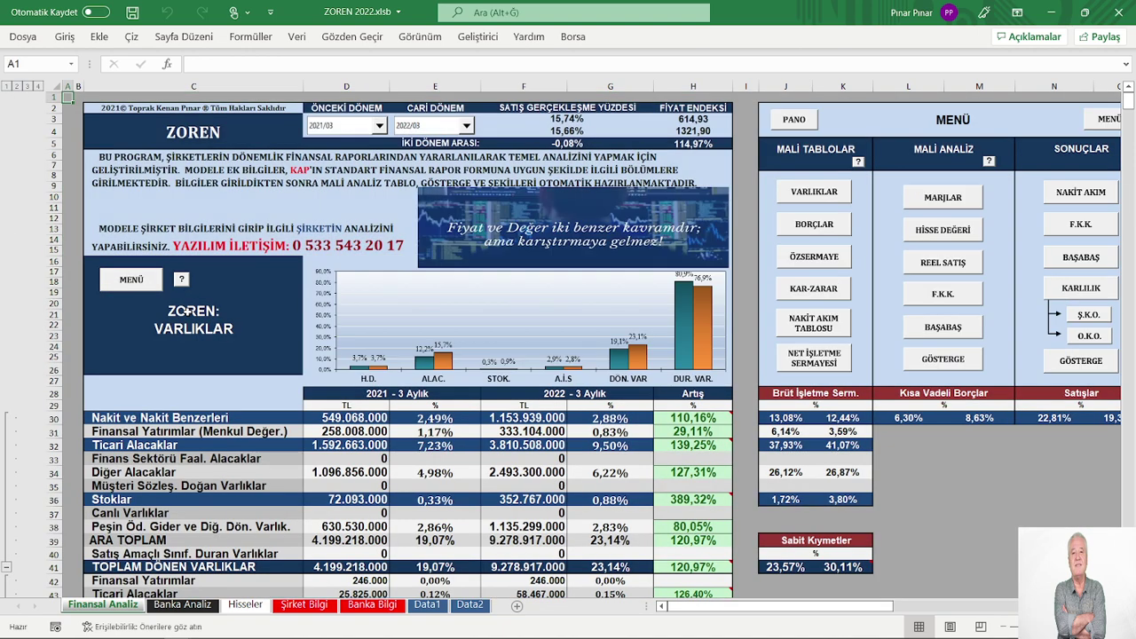
{"action": "left_click", "coordinate": [941, 360]}
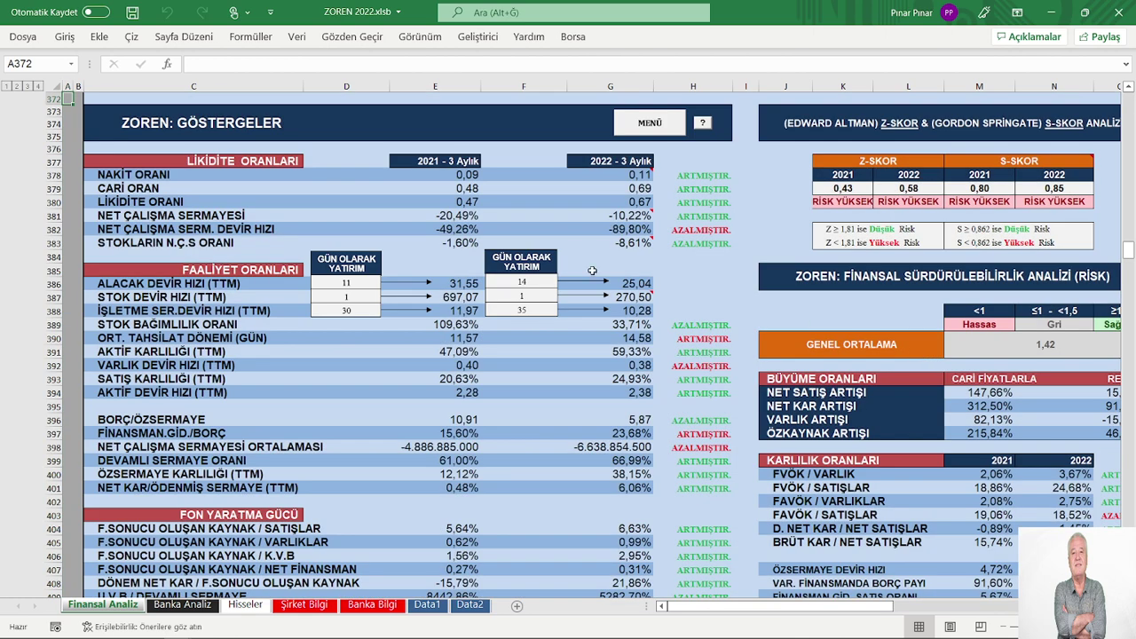